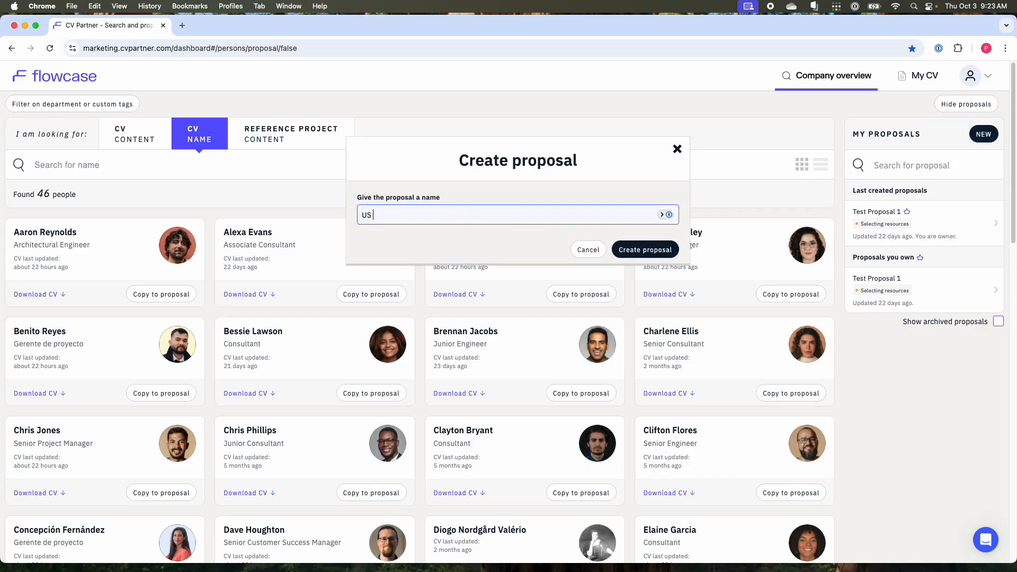
Create a proposal named "US Airforce Proposal 1" and review its available status options
text(US Airforce Prop)
click(638, 252)
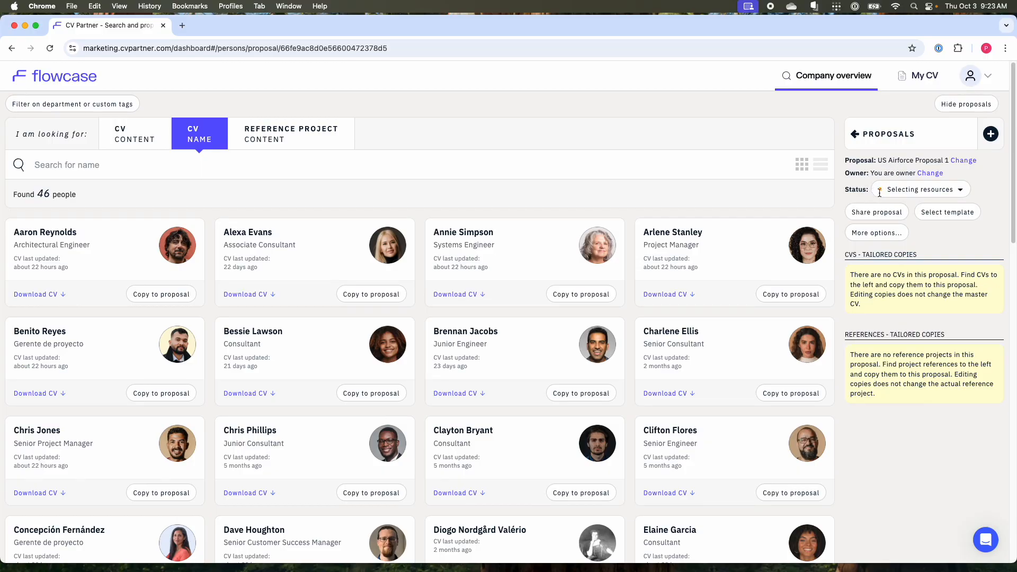
click(943, 195)
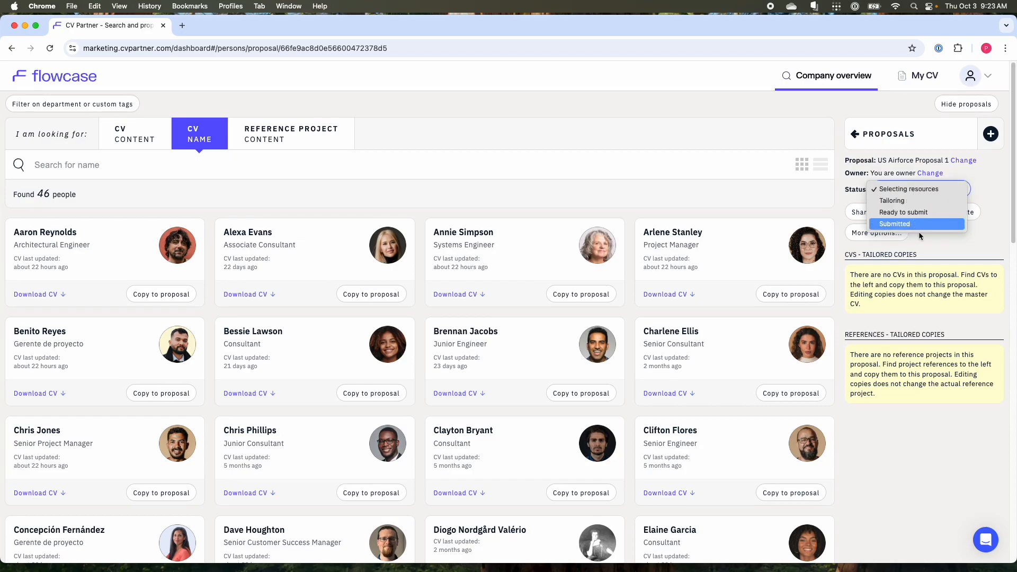
click(945, 246)
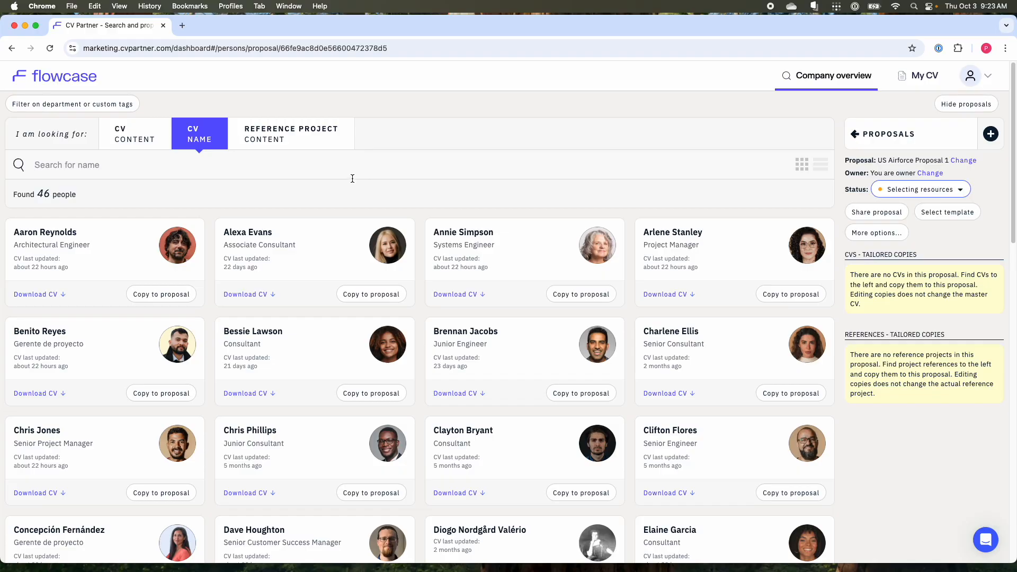
Search CV content for "project mana" and filter by the approved role Project Manager
click(136, 144)
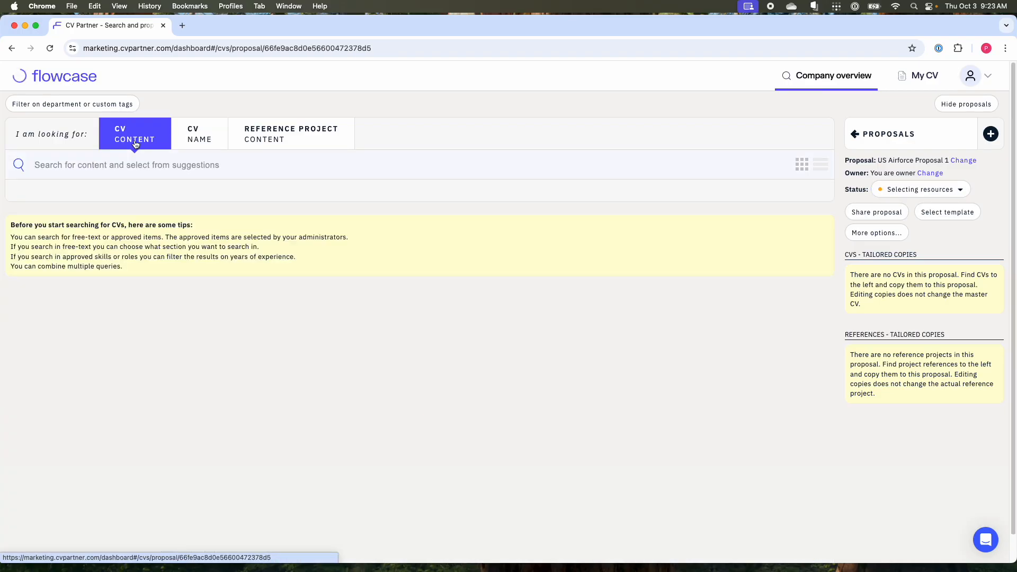
click(139, 171)
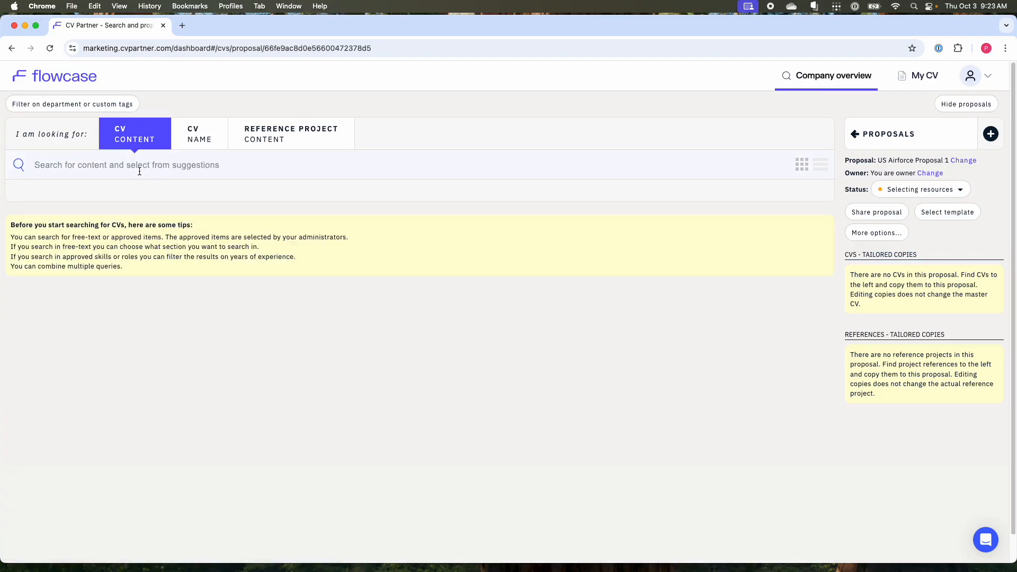
text(pro)
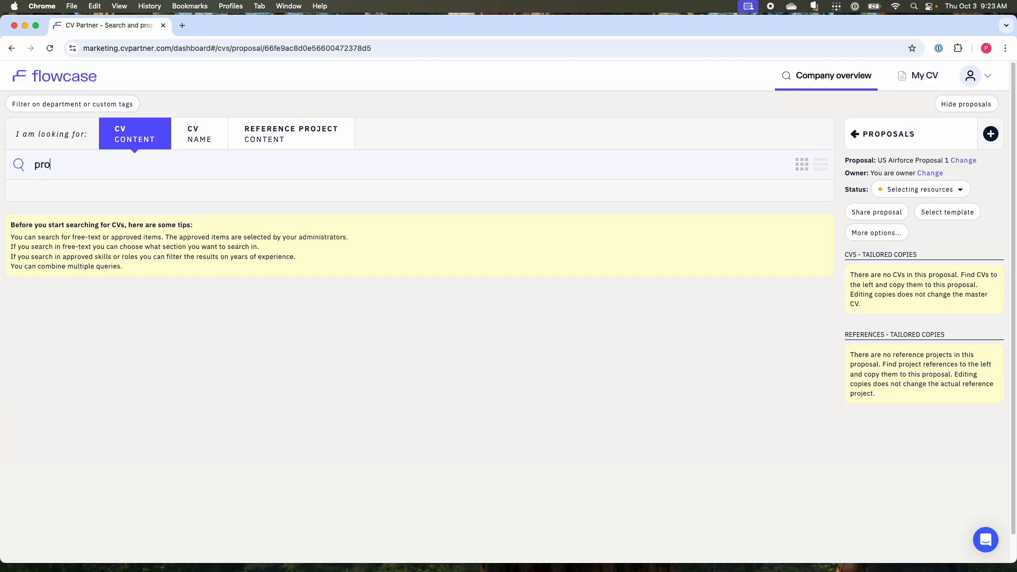
text(ject mana)
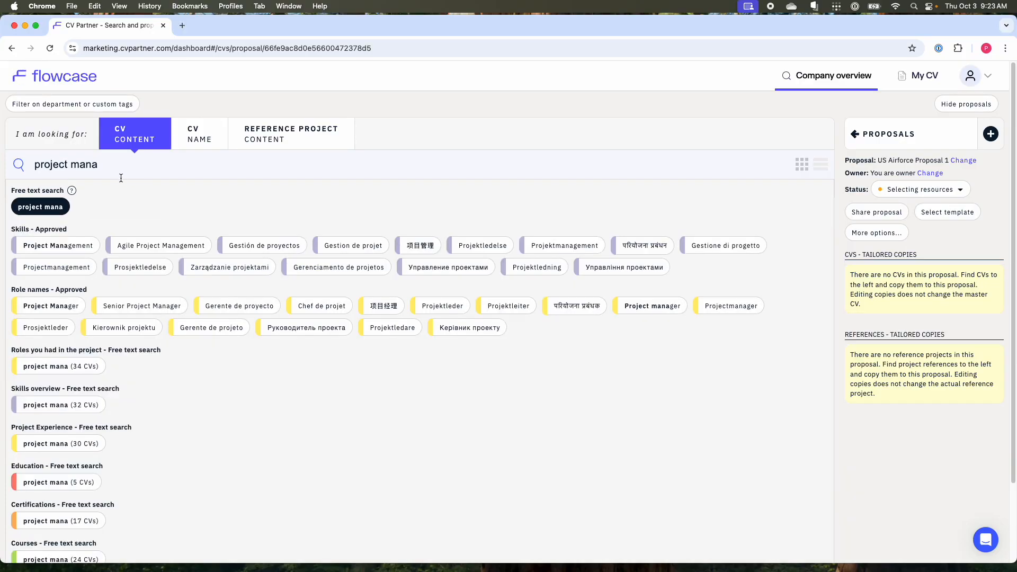
click(49, 307)
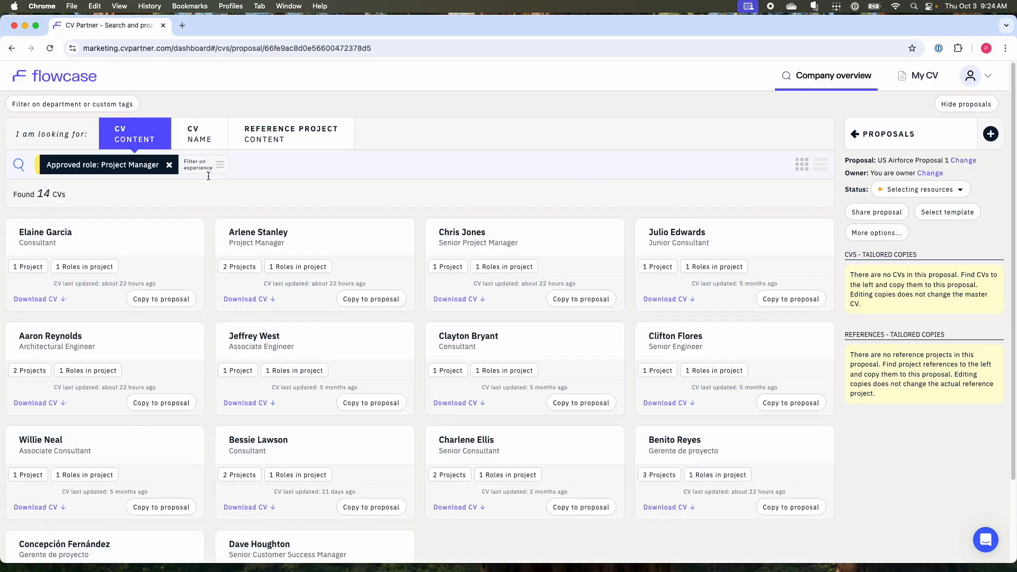
Require at least 5 years of Project Manager experience and copy the matching Architectural Engineer's CV to the proposal
click(204, 166)
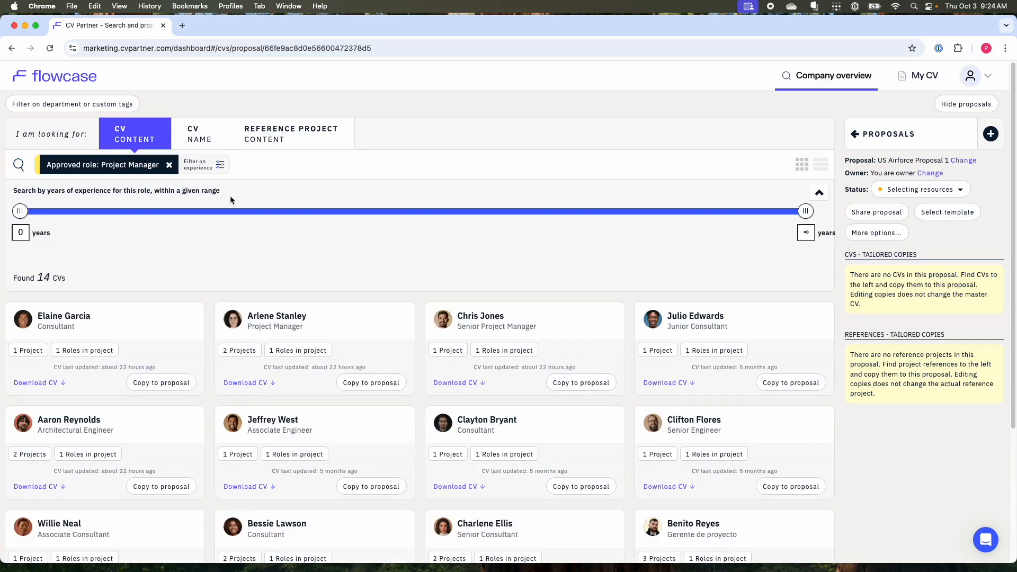
drag(22, 211, 381, 218)
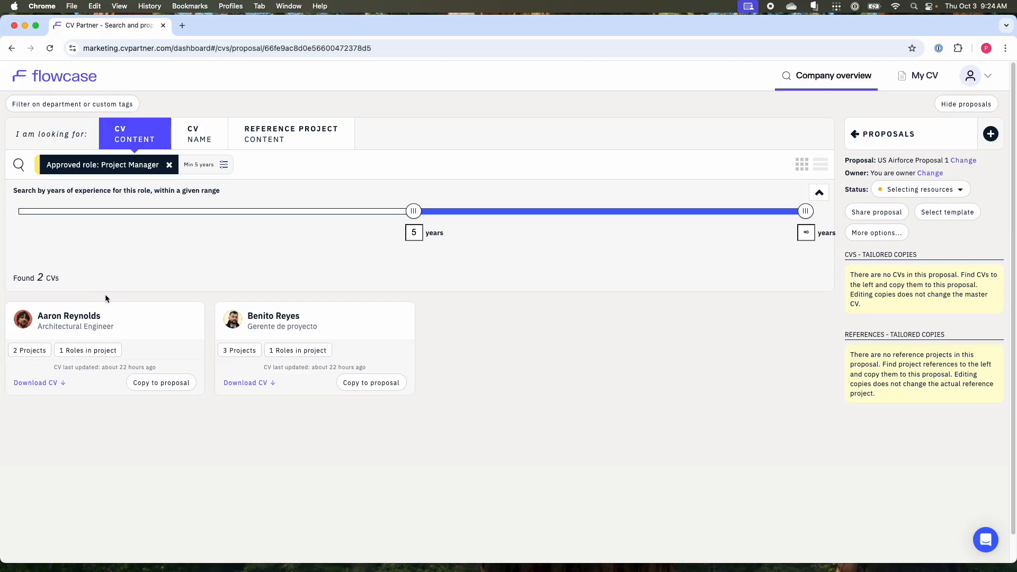
click(175, 389)
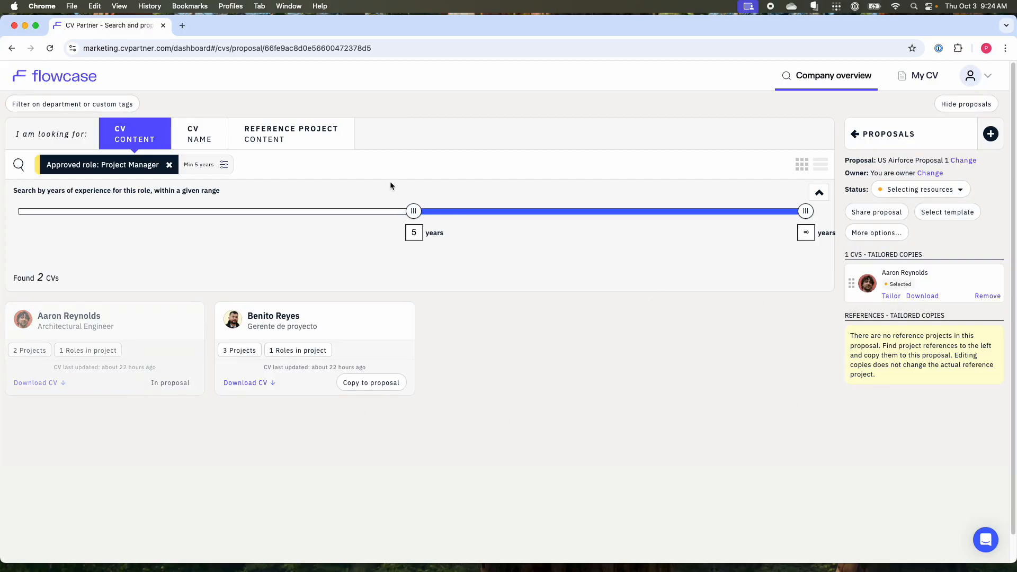
Replace the Project Manager filter with the approved role Lead Mechanical Engineer and the approved skill AutoCAD
click(170, 166)
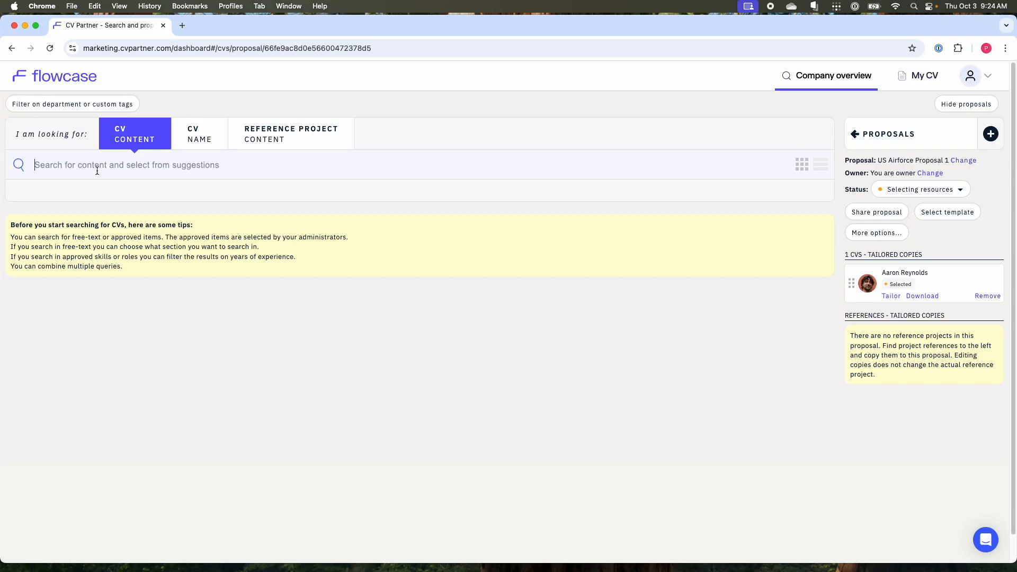
text(engineer)
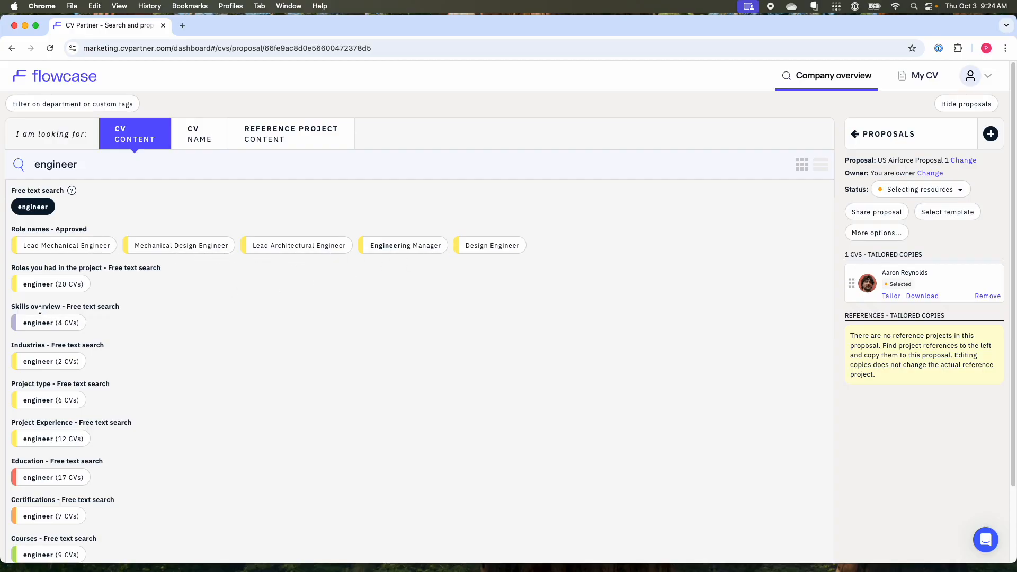
click(57, 249)
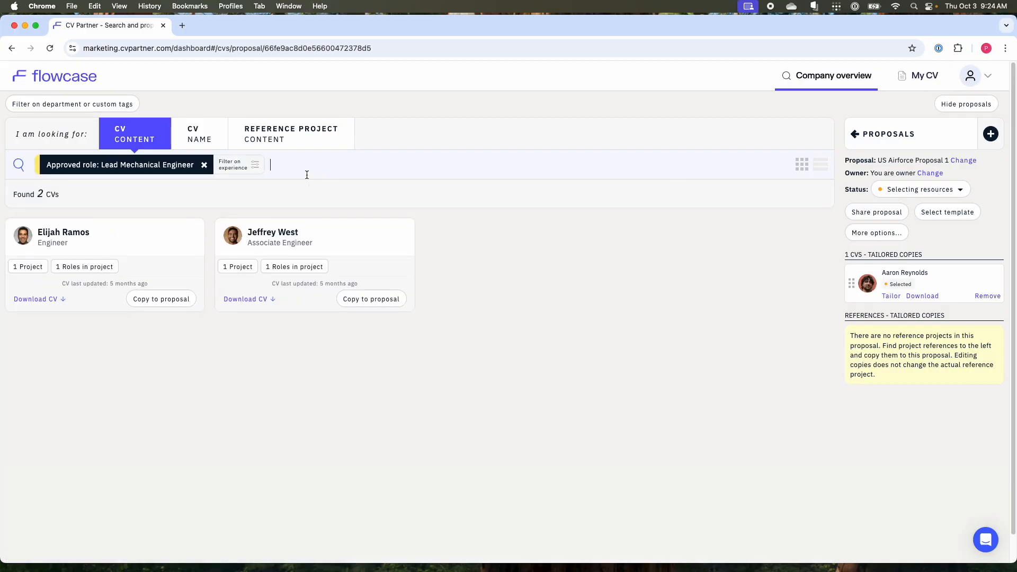
text(autoc)
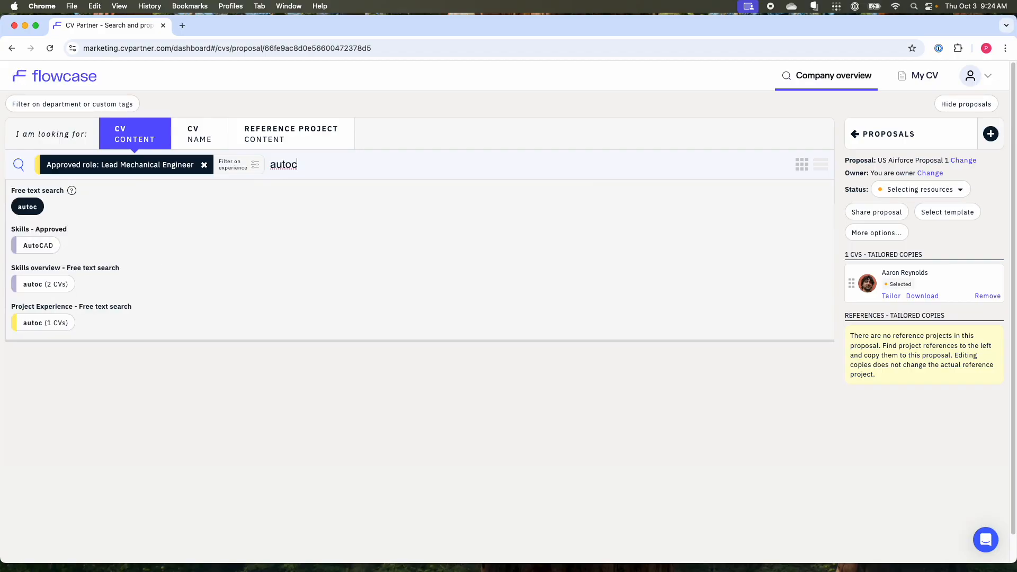
click(39, 246)
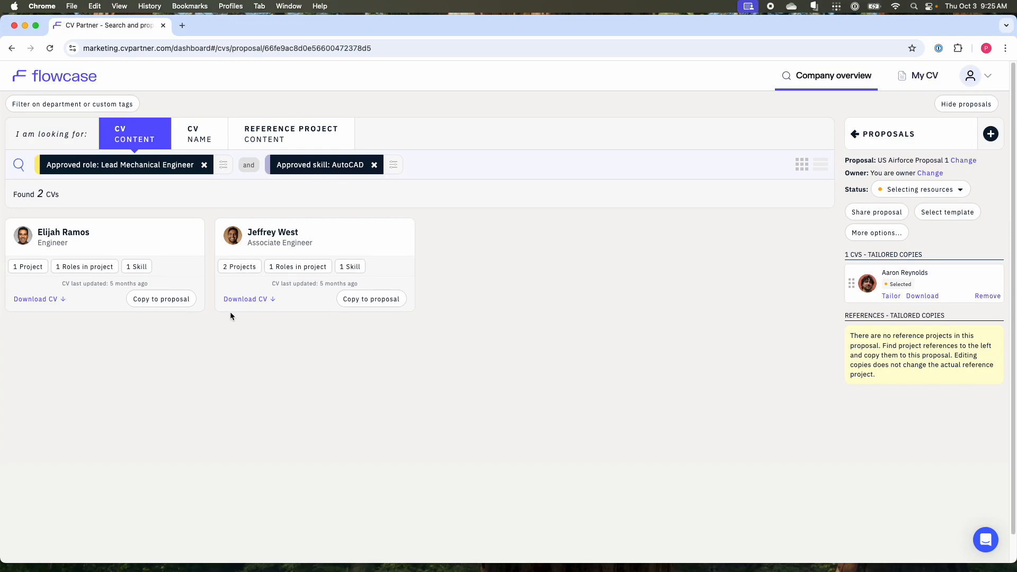
Copy both matching engineers' CVs to the proposal and clear the role and skill filters
click(156, 299)
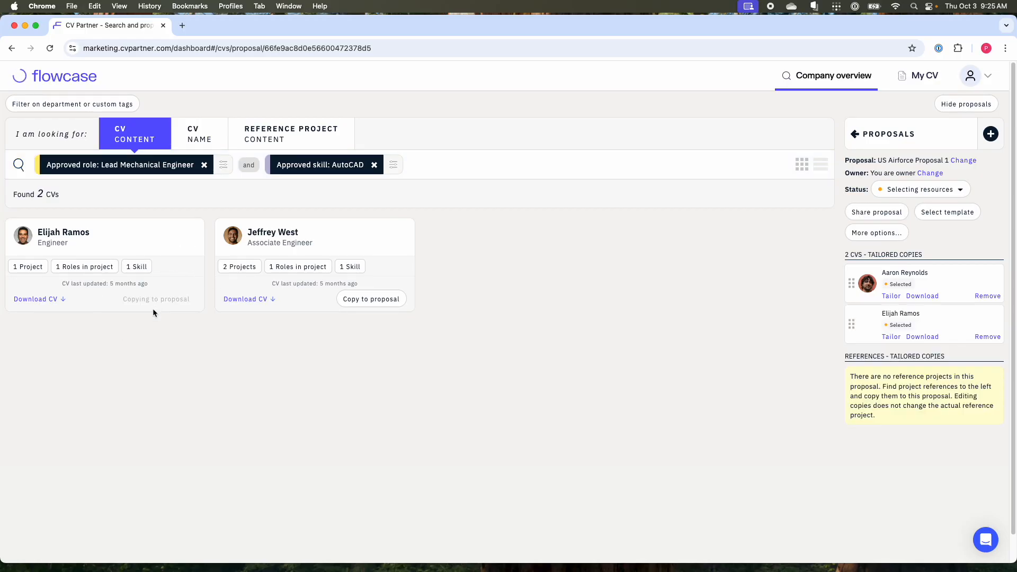
click(367, 294)
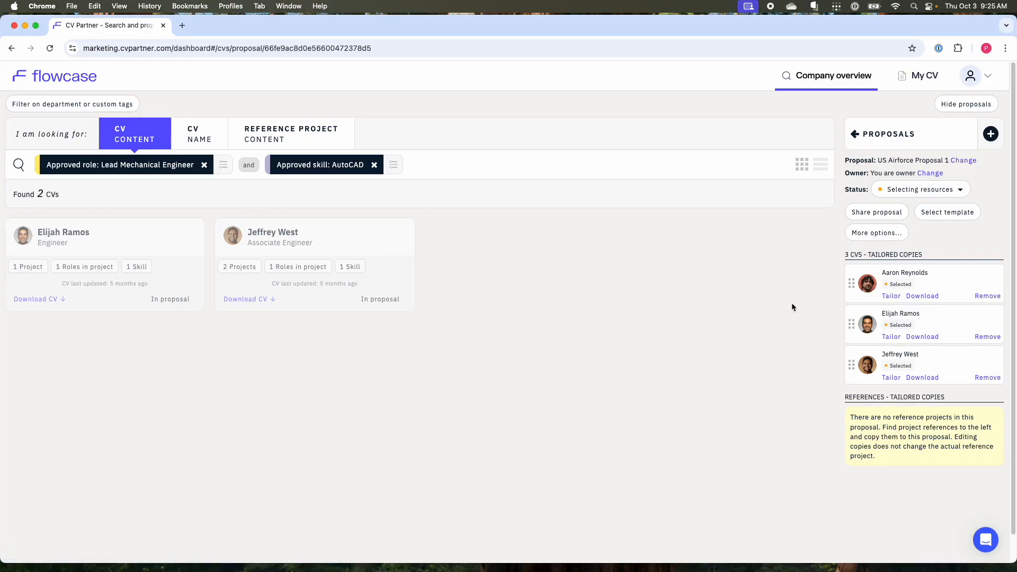
click(205, 166)
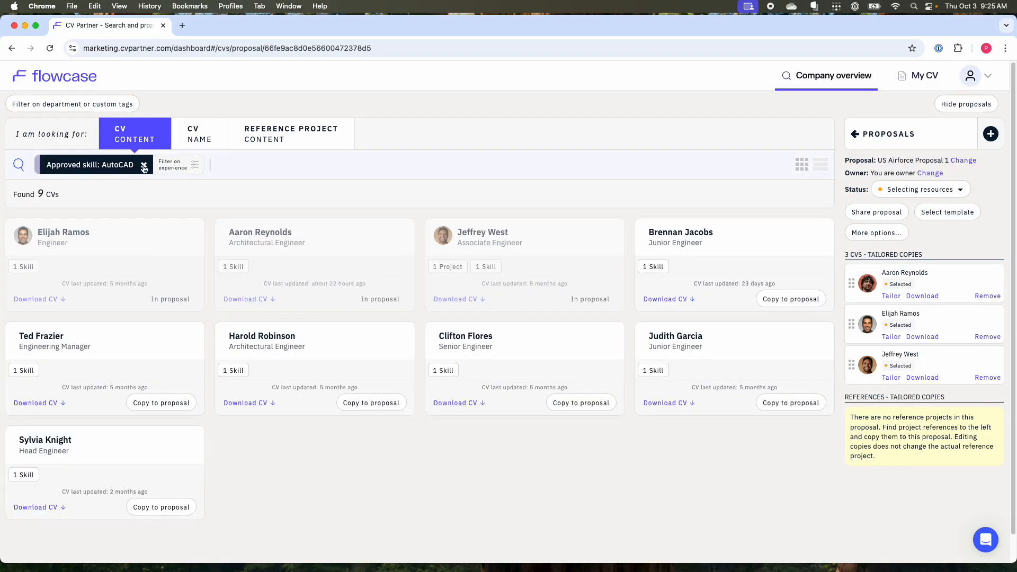
click(143, 164)
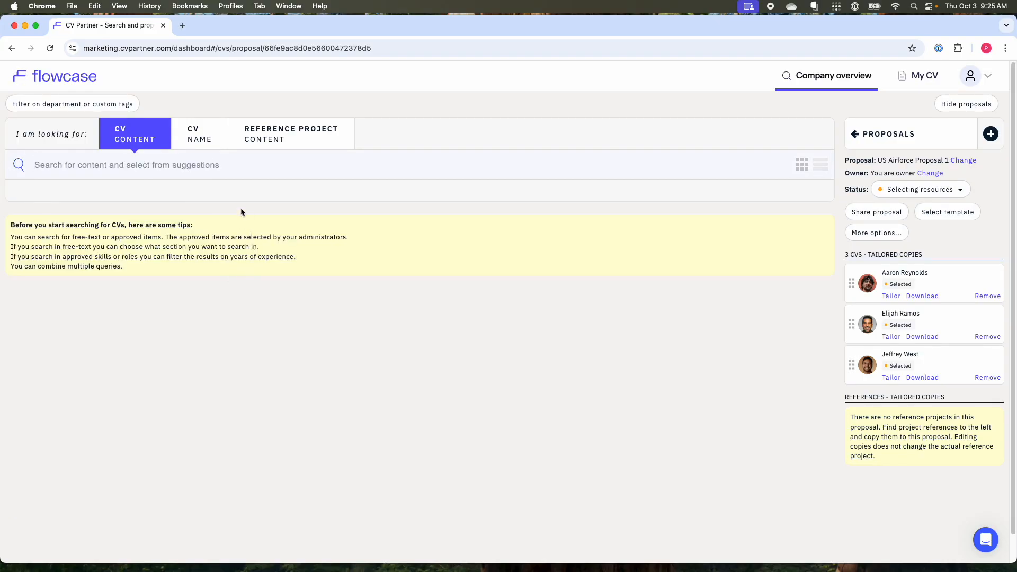
Show reference projects of all workflow statuses and search them for the free text "engineering"
click(200, 135)
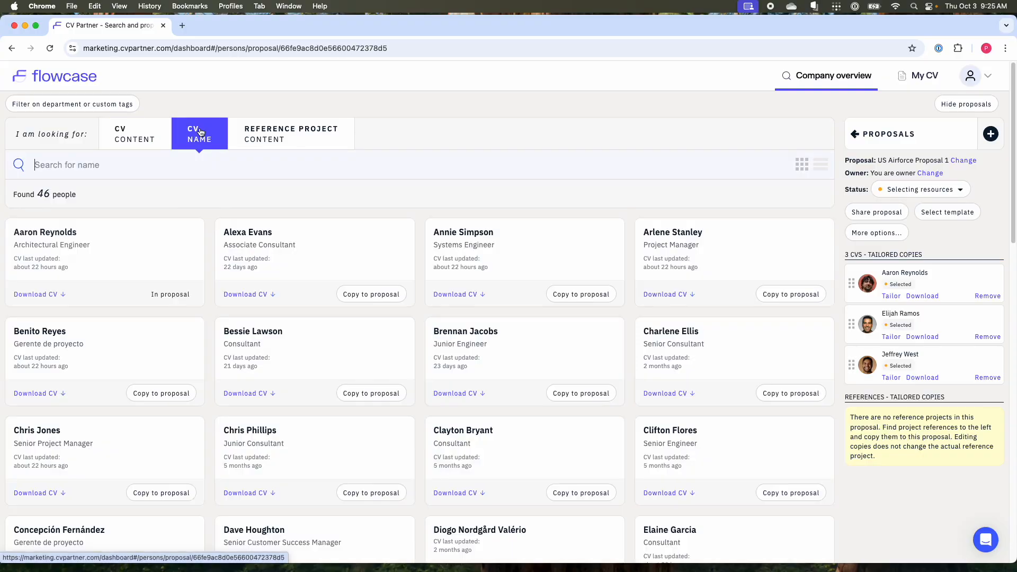
click(311, 141)
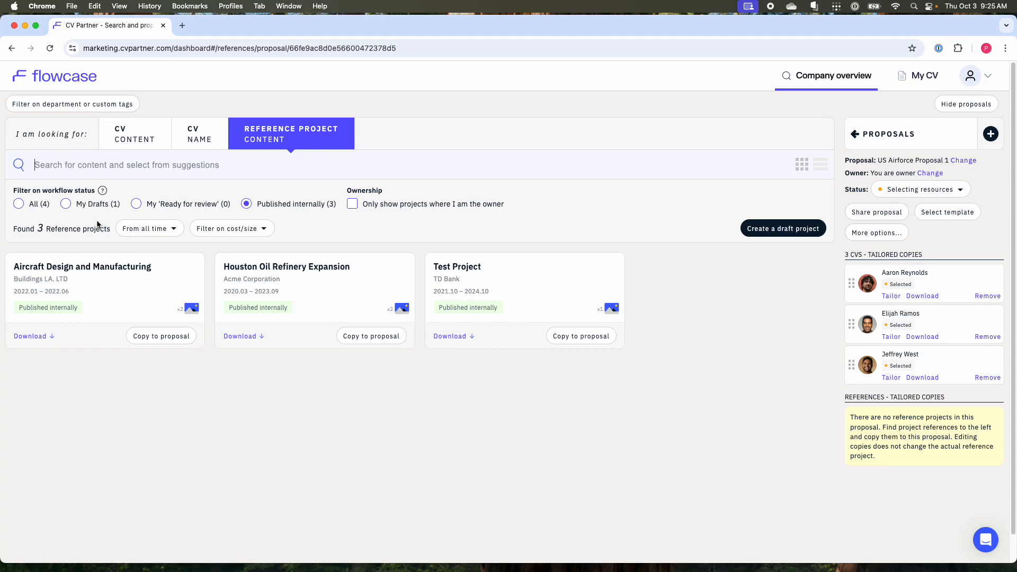
click(21, 207)
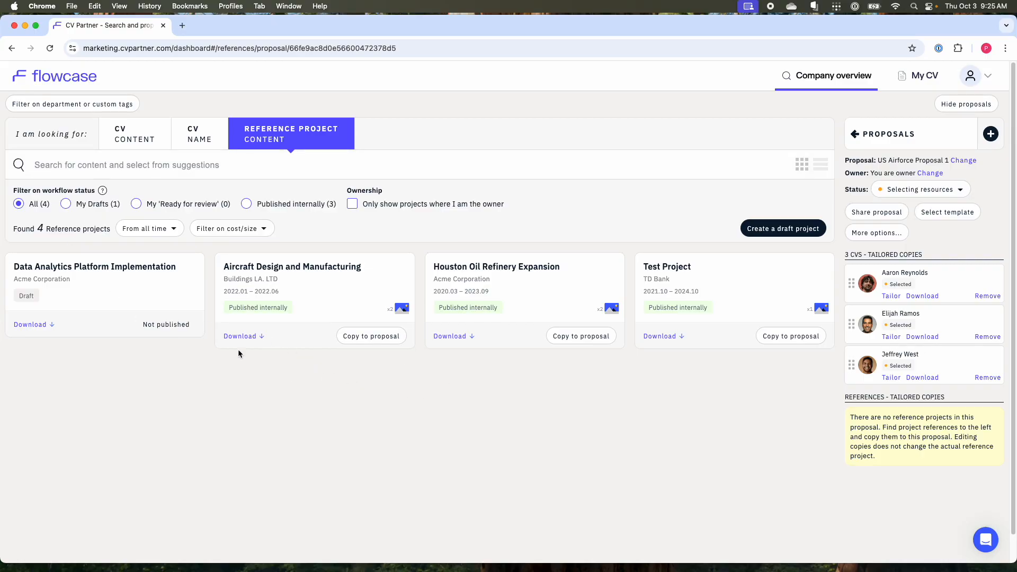
click(95, 174)
text(en)
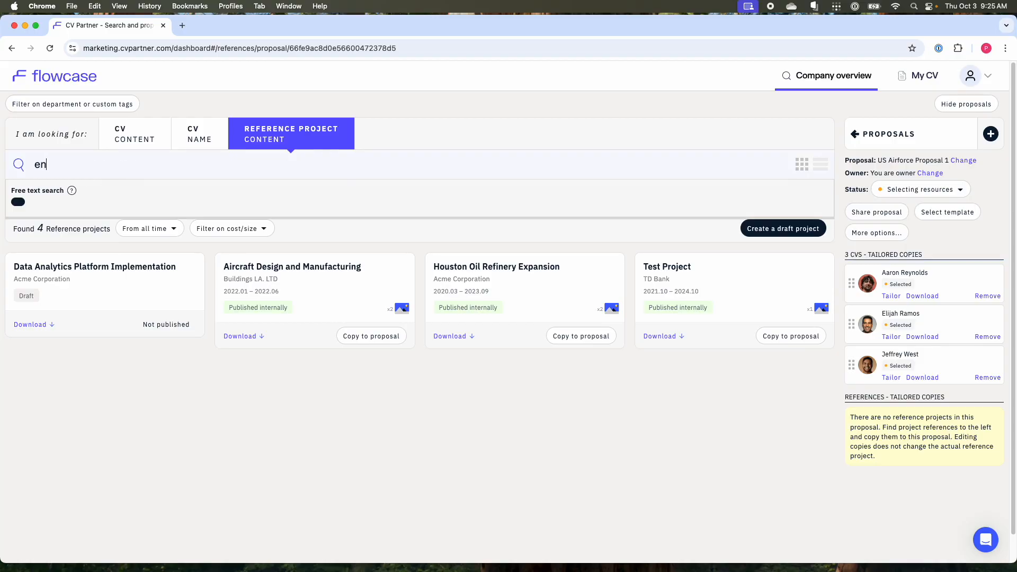
text(gineering)
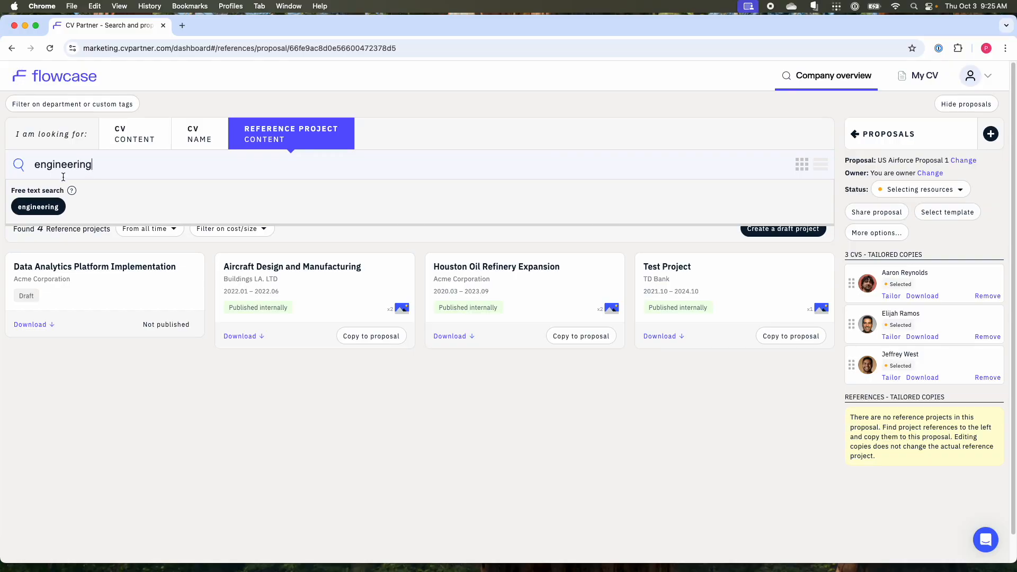
key(Return)
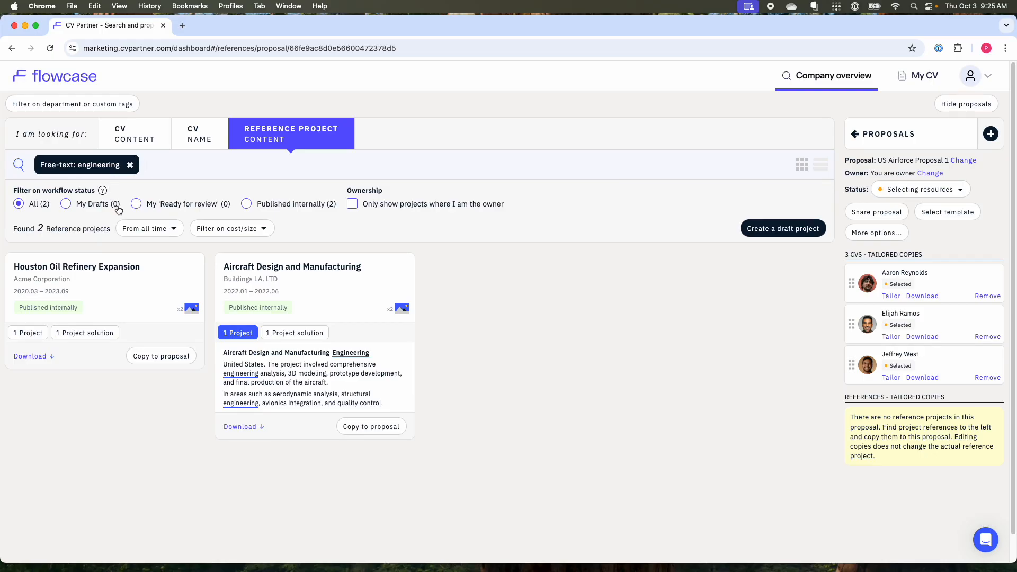
Examine the "engineering" matches in the project and project solution texts of the Aircraft Design and Manufacturing reference
click(238, 332)
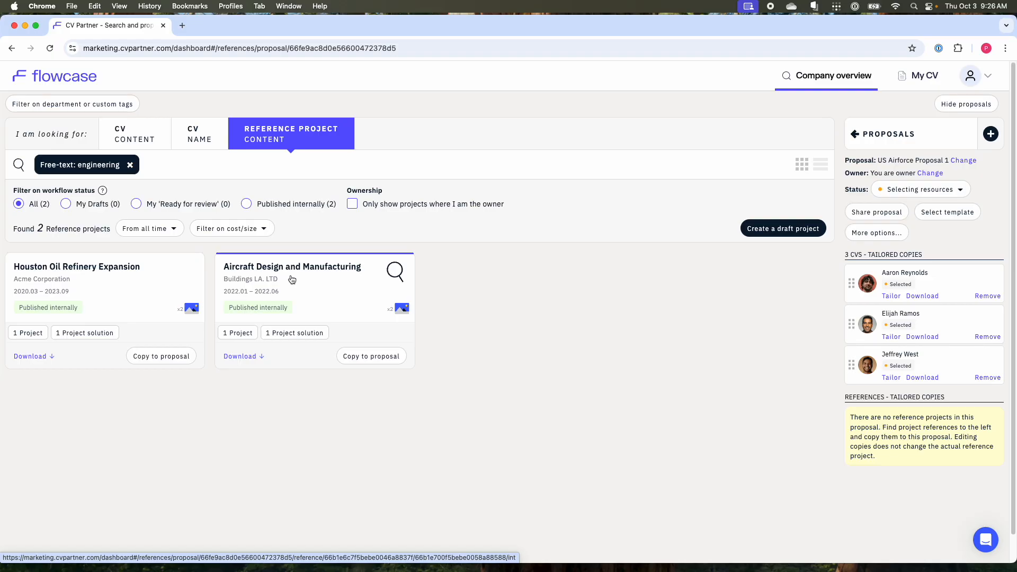
click(240, 335)
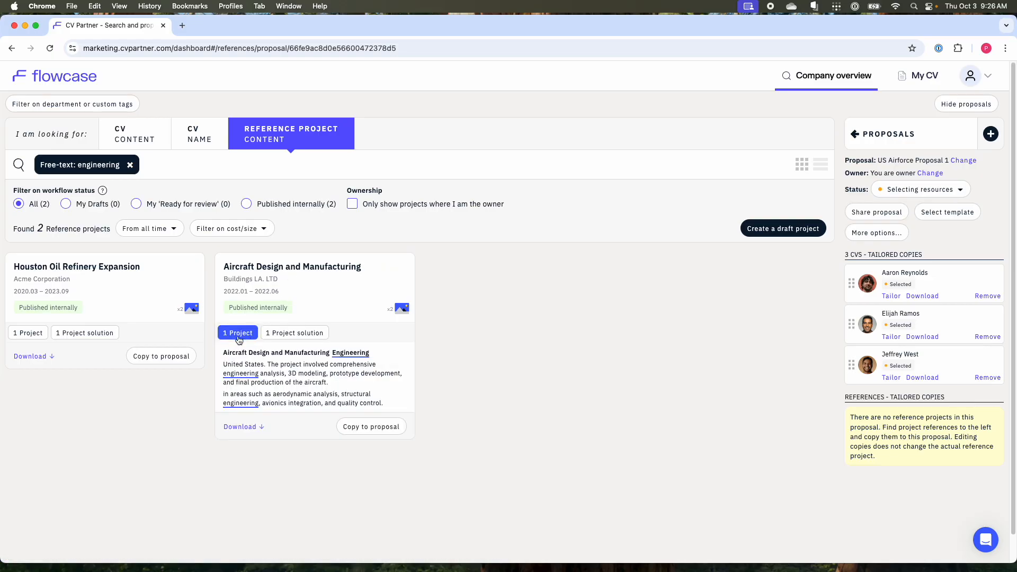
click(287, 338)
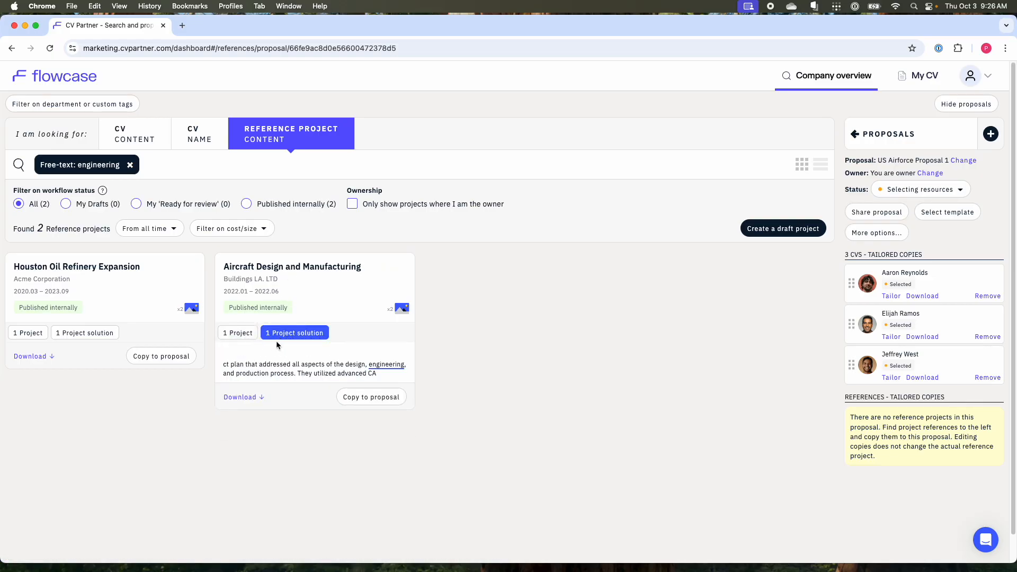
click(240, 335)
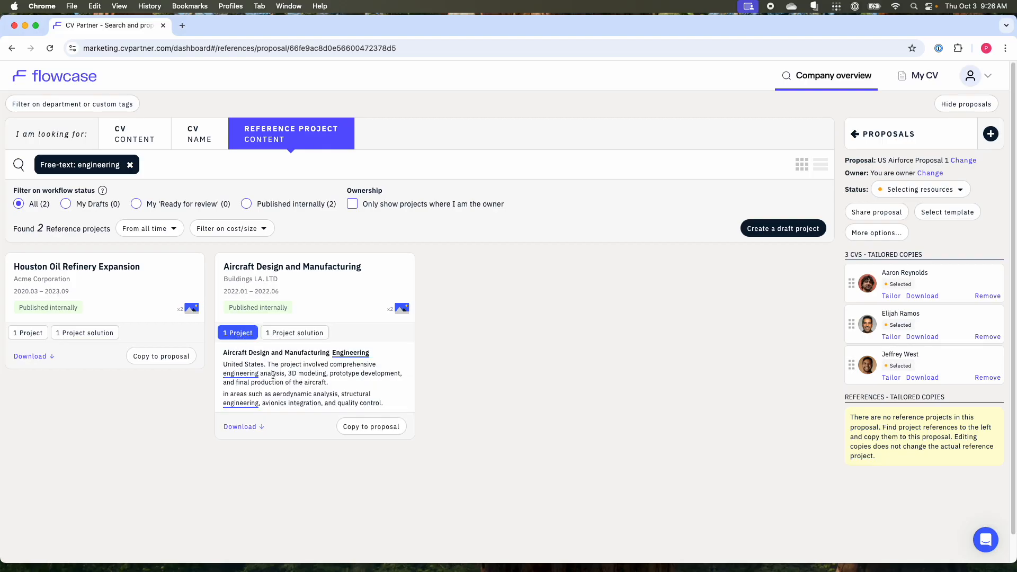
drag(263, 374, 225, 375)
click(227, 375)
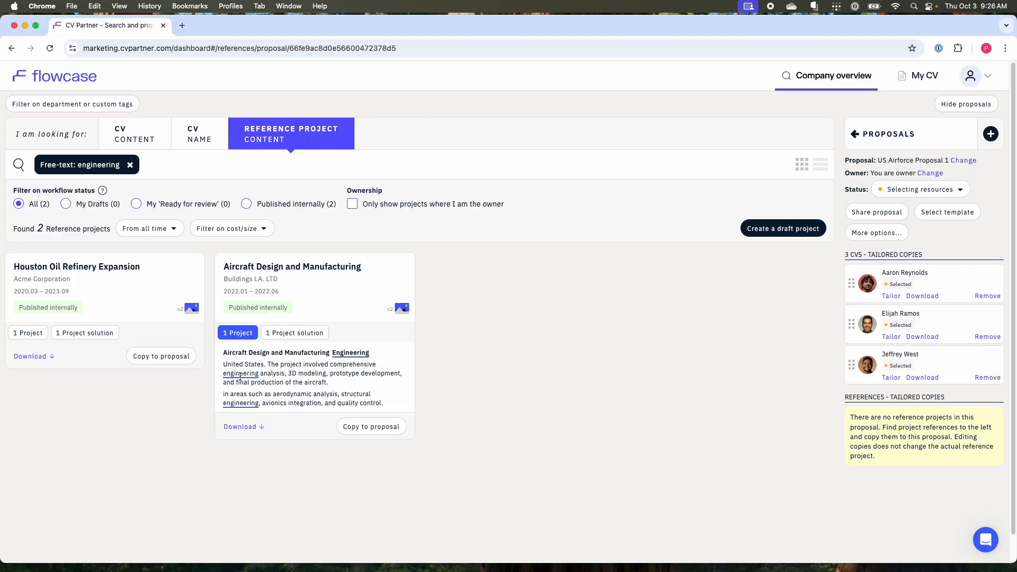
Review the full Aircraft Design and Manufacturing reference project and copy it to the proposal
click(320, 288)
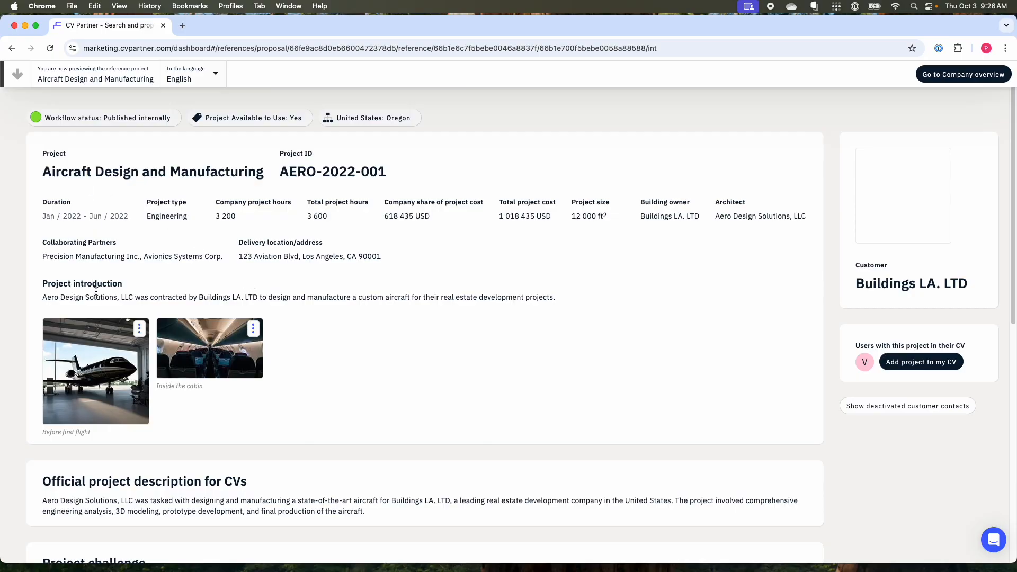
scroll(70, 272, down, 1)
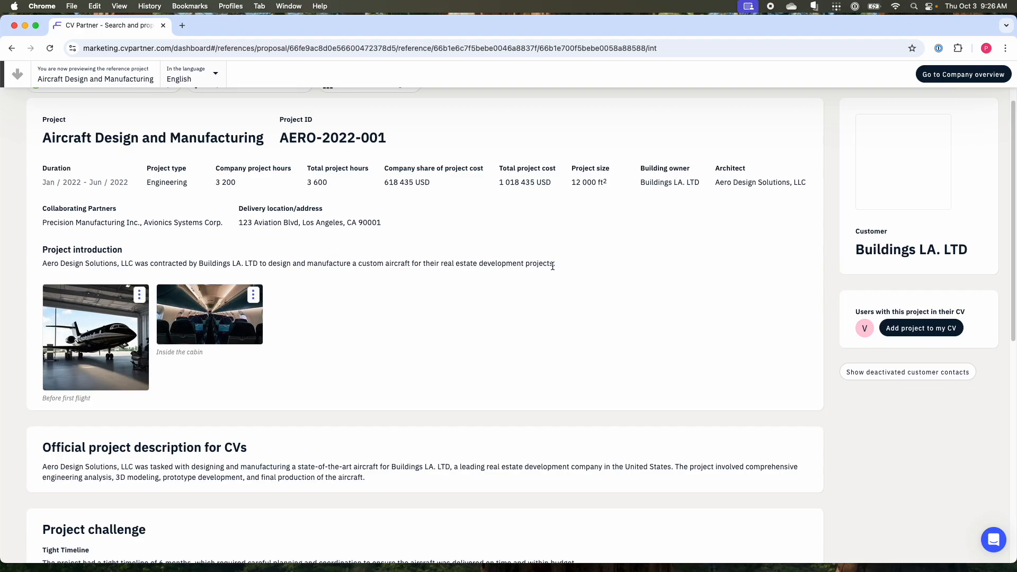
drag(552, 263, 383, 265)
click(383, 264)
click(960, 78)
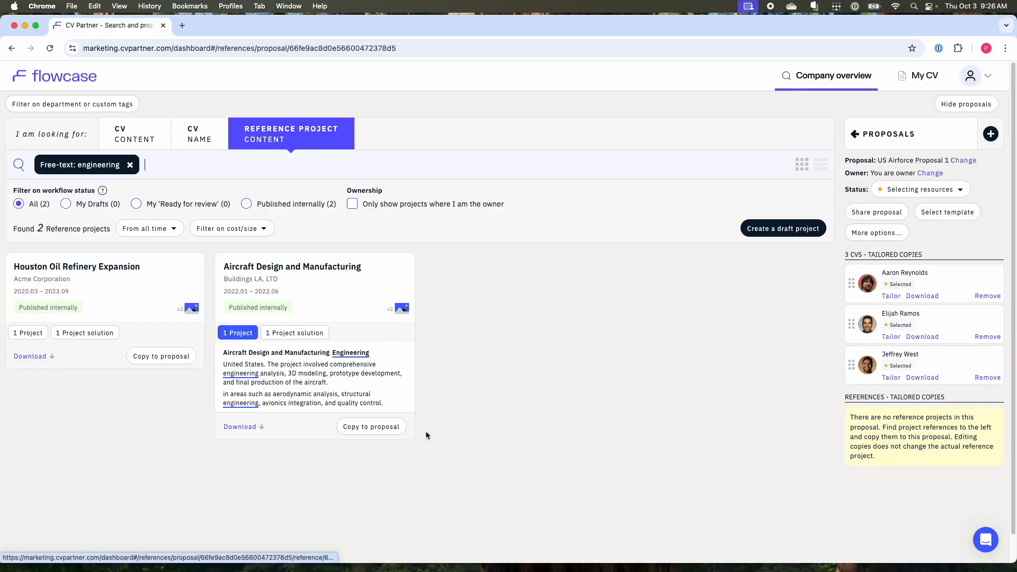
click(380, 427)
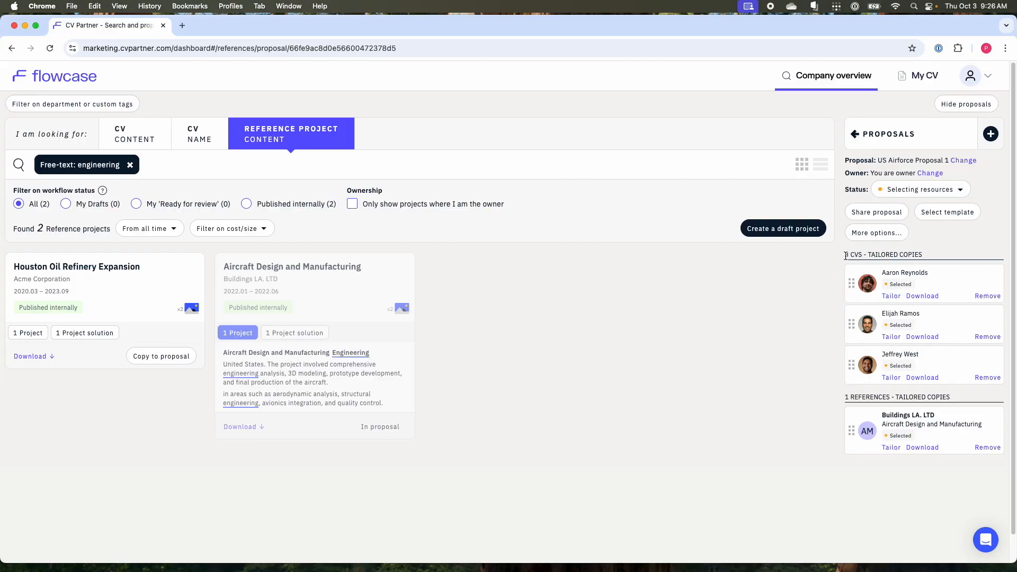
Set the status of US Airforce Proposal 1 to Tailoring
drag(846, 254, 891, 254)
click(818, 378)
click(964, 190)
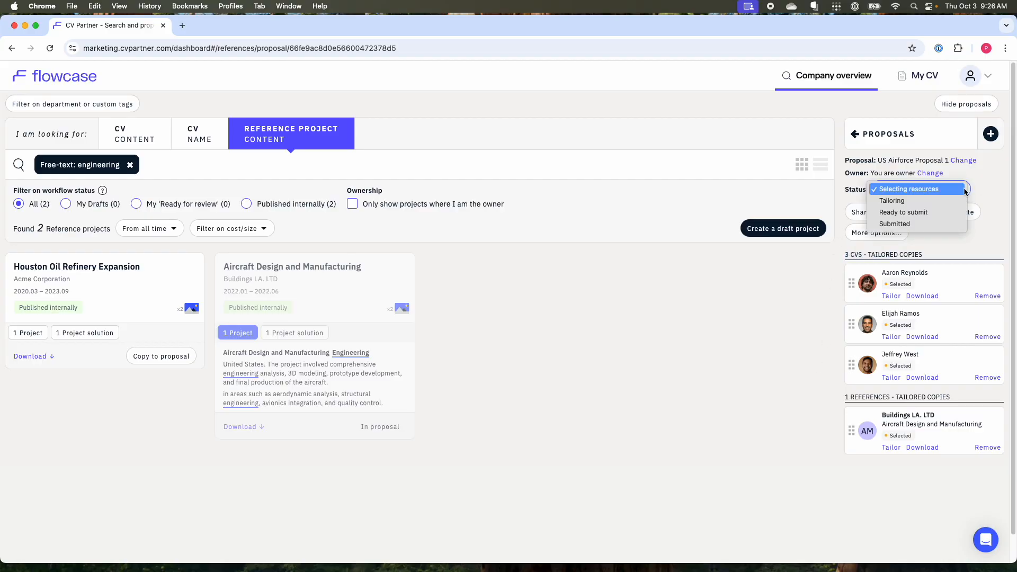
click(892, 204)
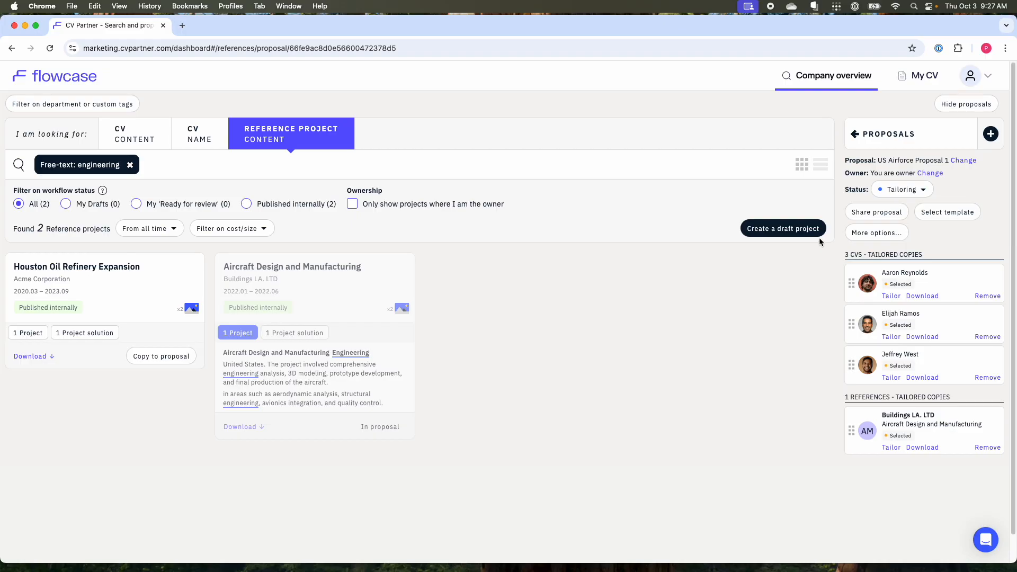
Share the proposal with two colleagues by finding each by name and giving them access, and finish adding collaborators
click(872, 217)
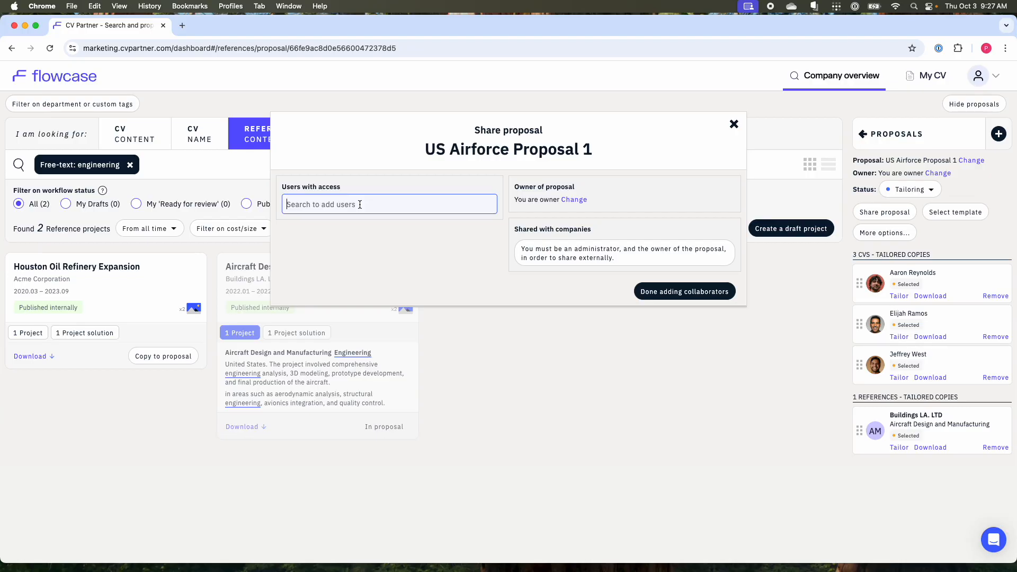
text(da)
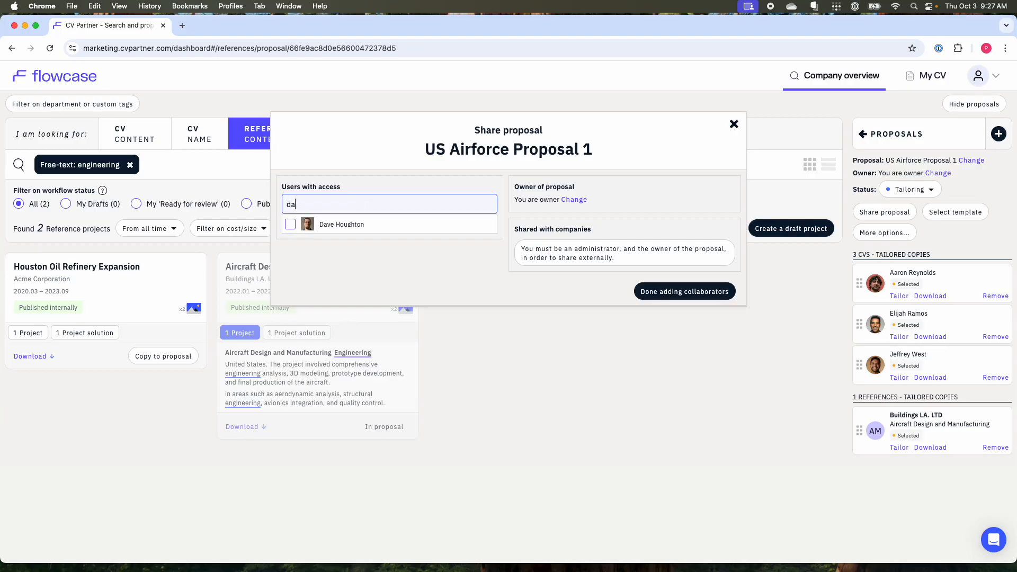
click(291, 225)
click(338, 206)
key(BackSpace)
key(BackSpace)
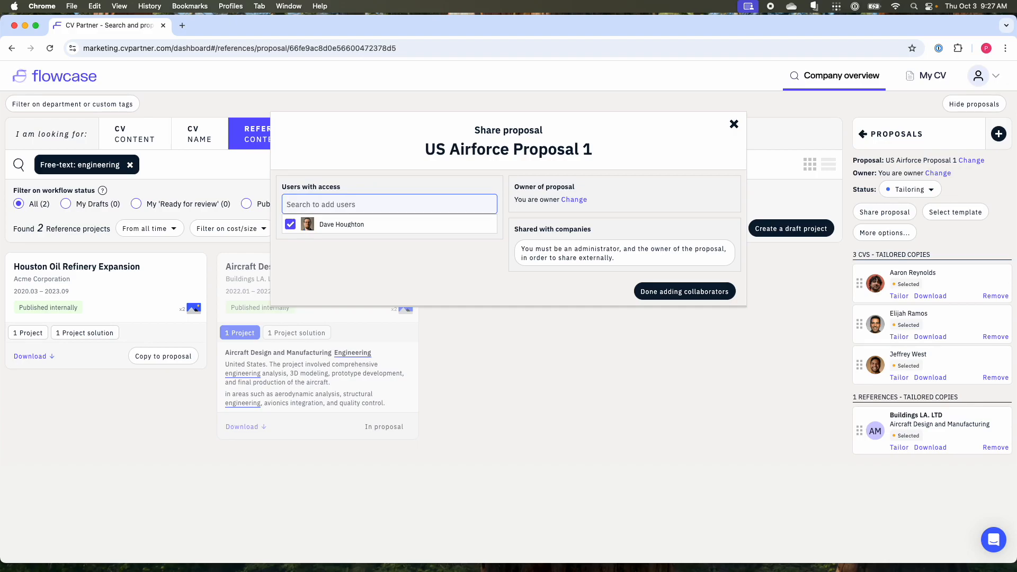
text(jo)
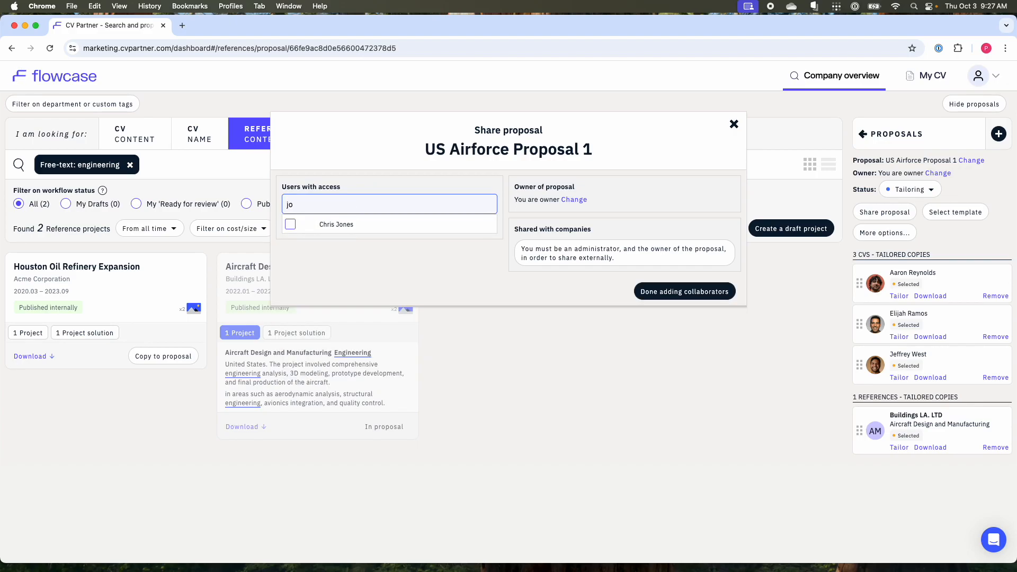
click(336, 224)
key(BackSpace)
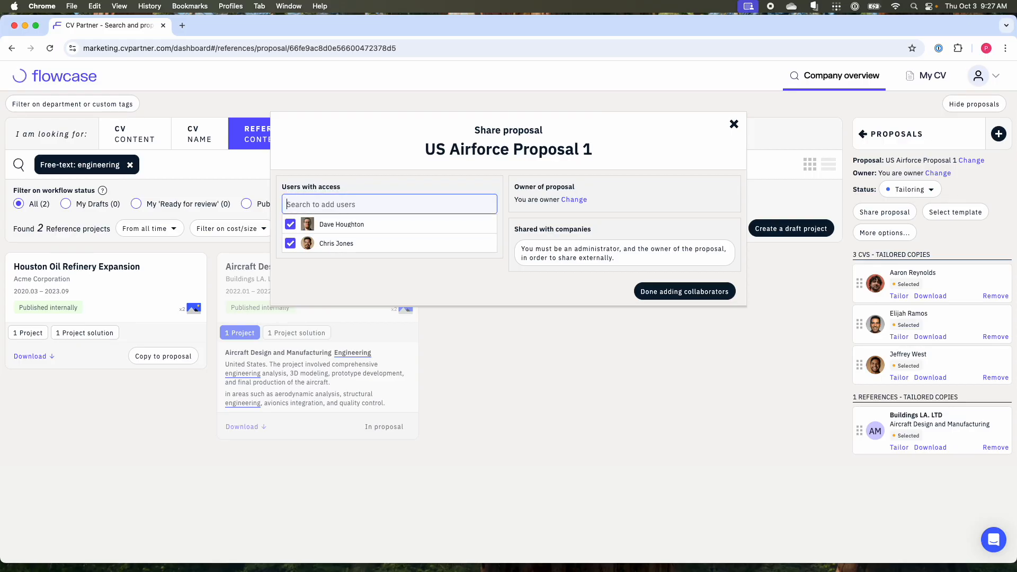
click(669, 293)
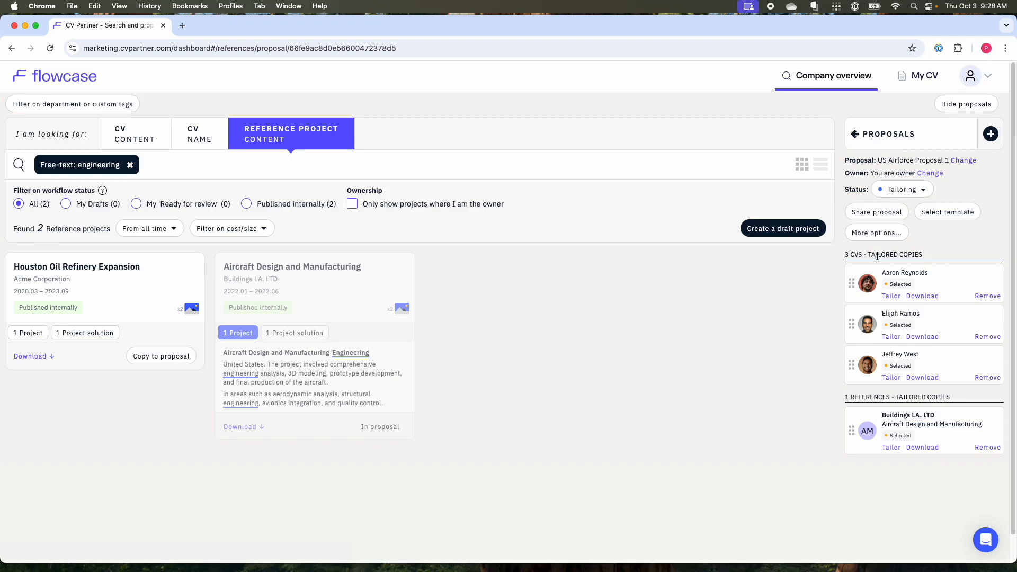
Set the proposal's CV template to Brand Template 1 and its reference template to Reference Template Word F (Purple) – 2023
click(950, 213)
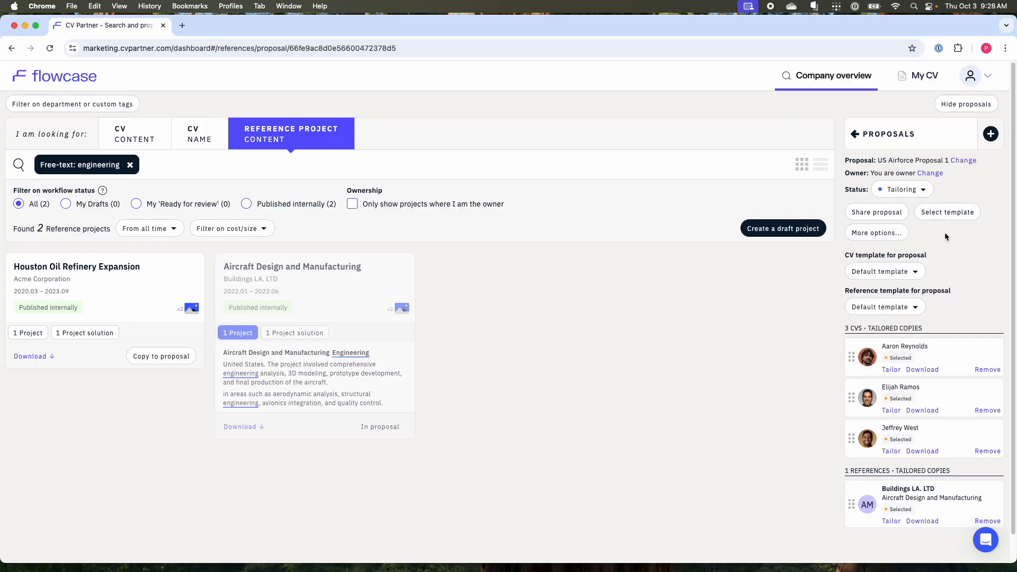
scroll(932, 249, down, 1)
click(911, 271)
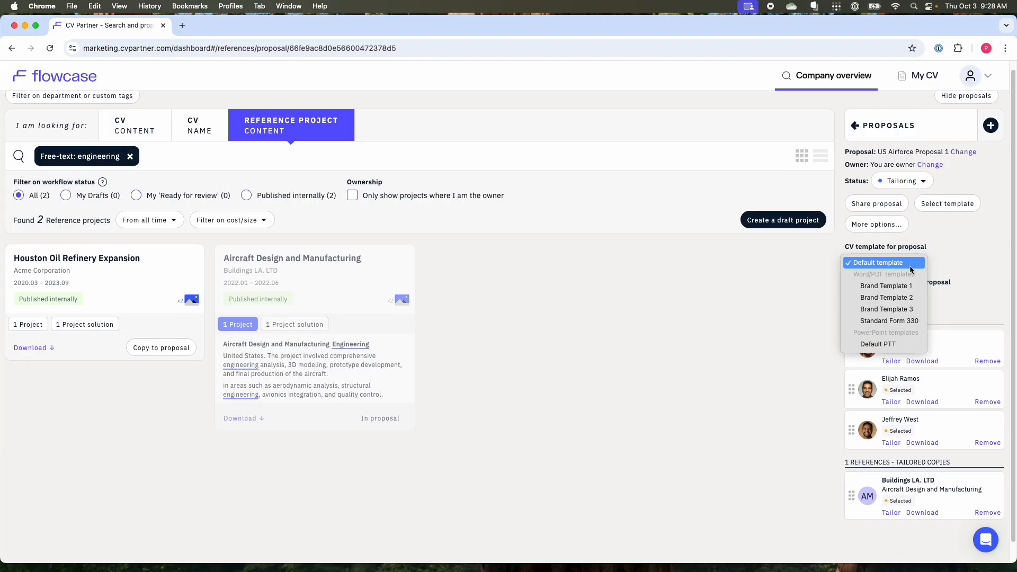
key(Up)
click(892, 291)
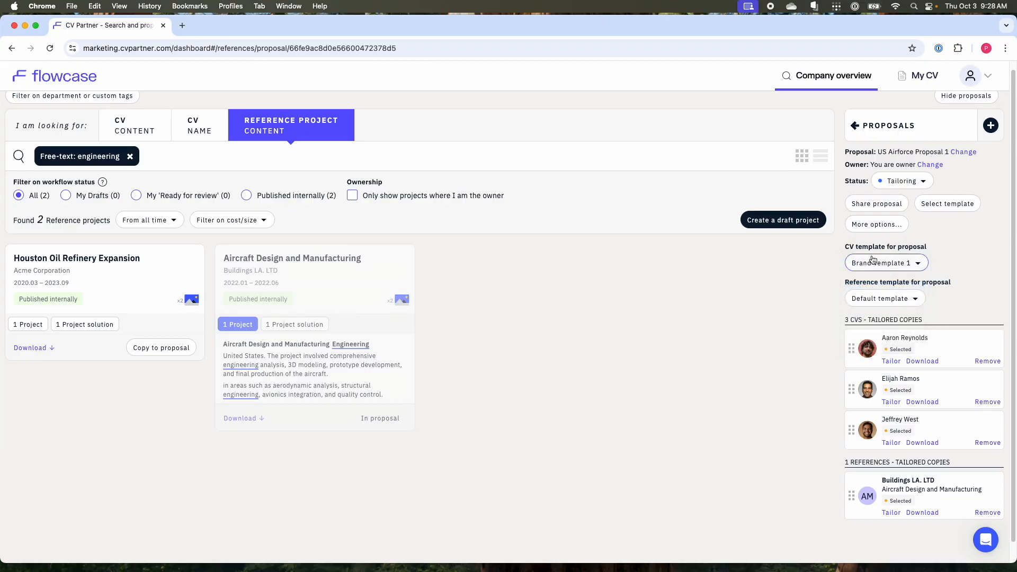
click(904, 265)
click(945, 277)
click(908, 299)
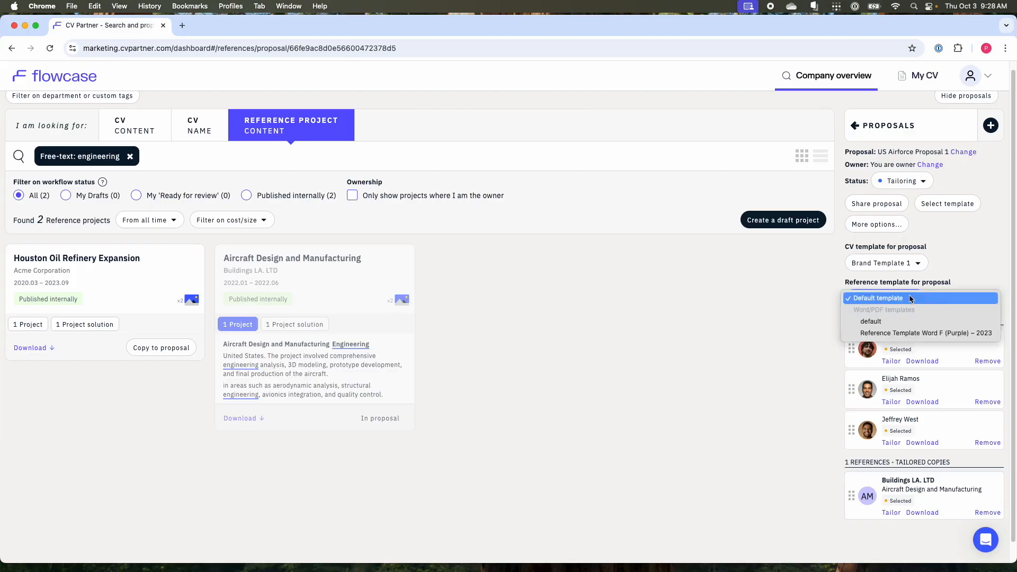
click(925, 333)
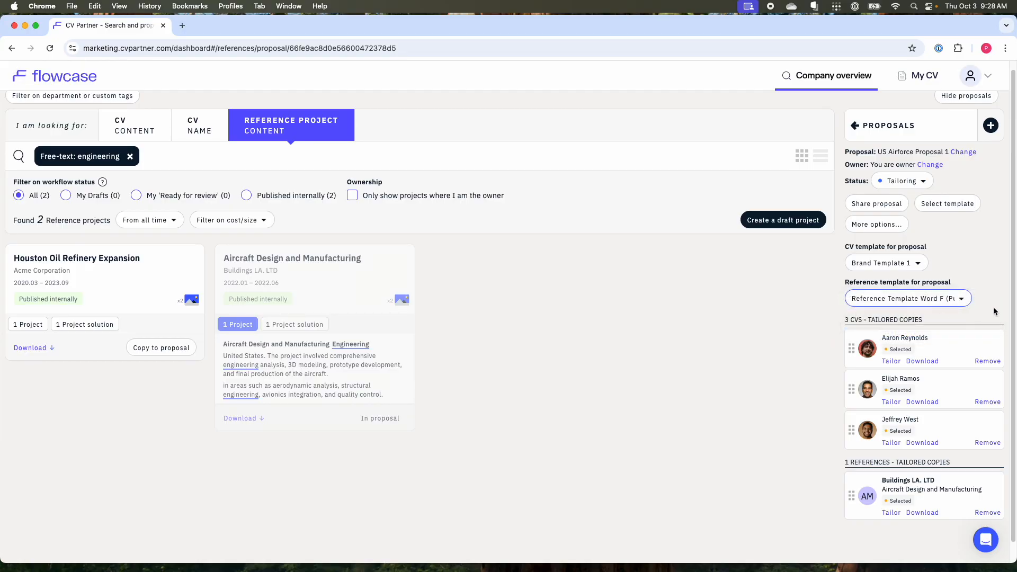
Tailor the first CV in the proposal by selecting the summary "Tailored Overview for Engineering PM" for it
scroll(959, 271, down, 1)
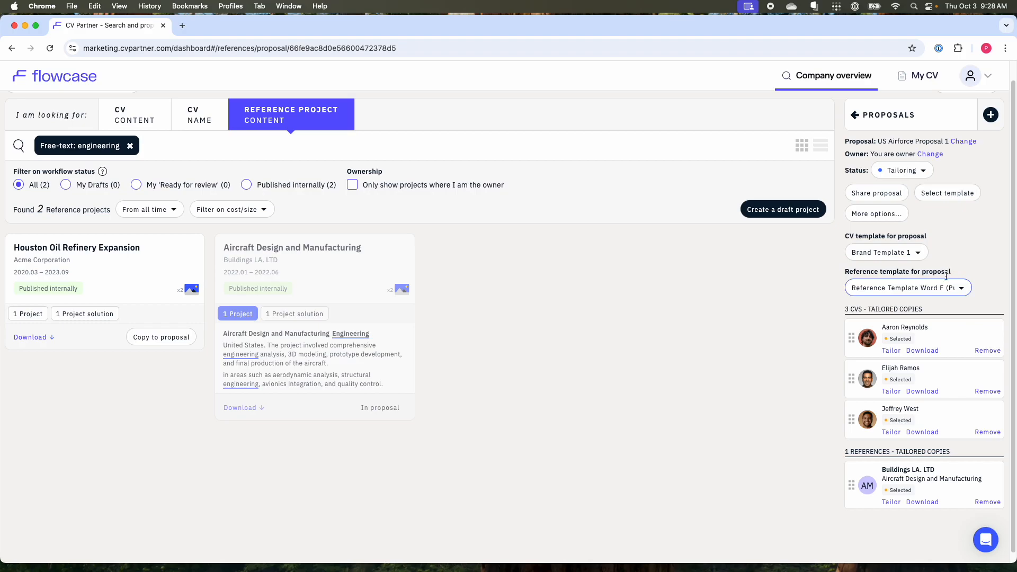
click(890, 350)
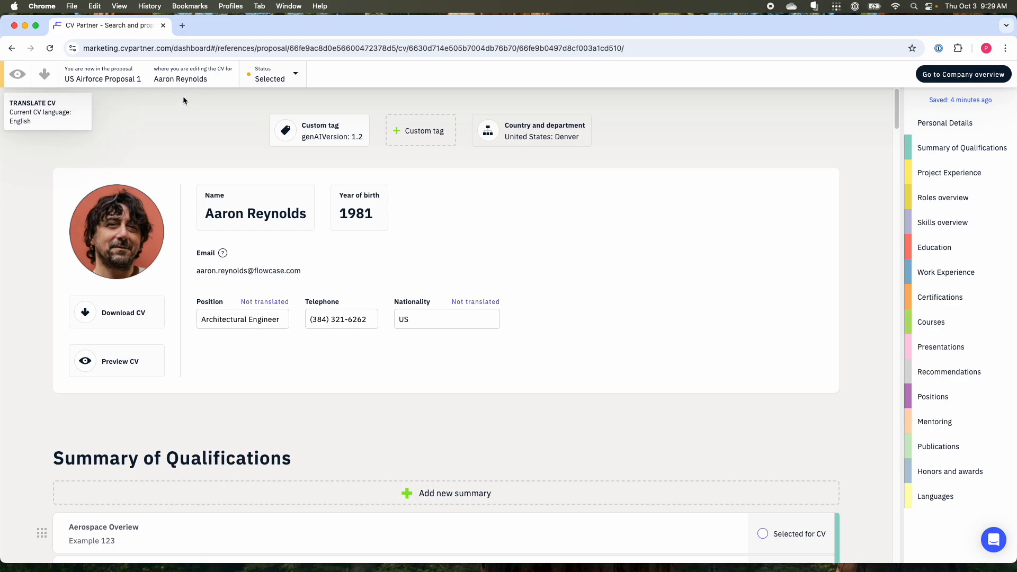
scroll(344, 186, down, 5)
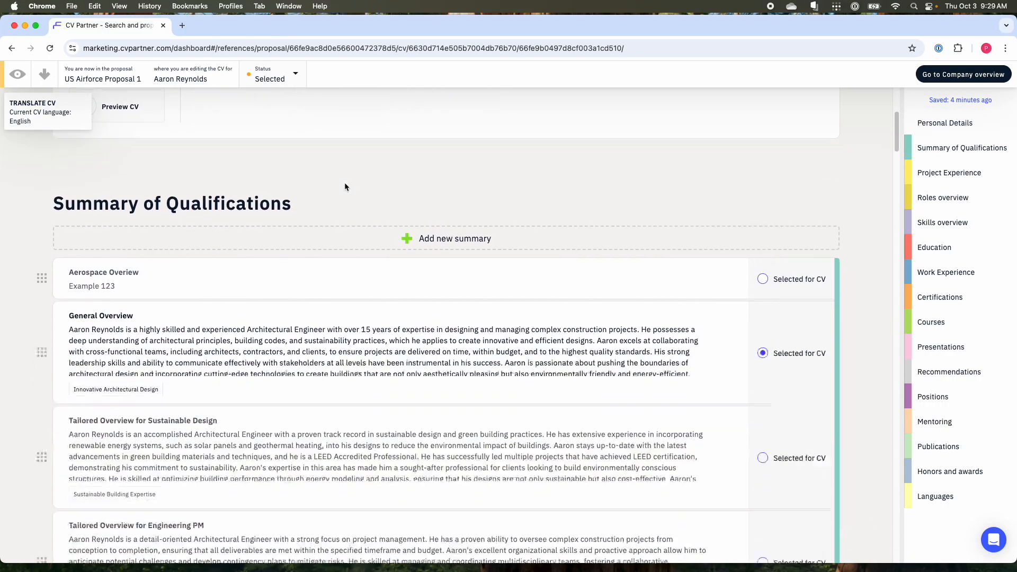
scroll(345, 185, down, 3)
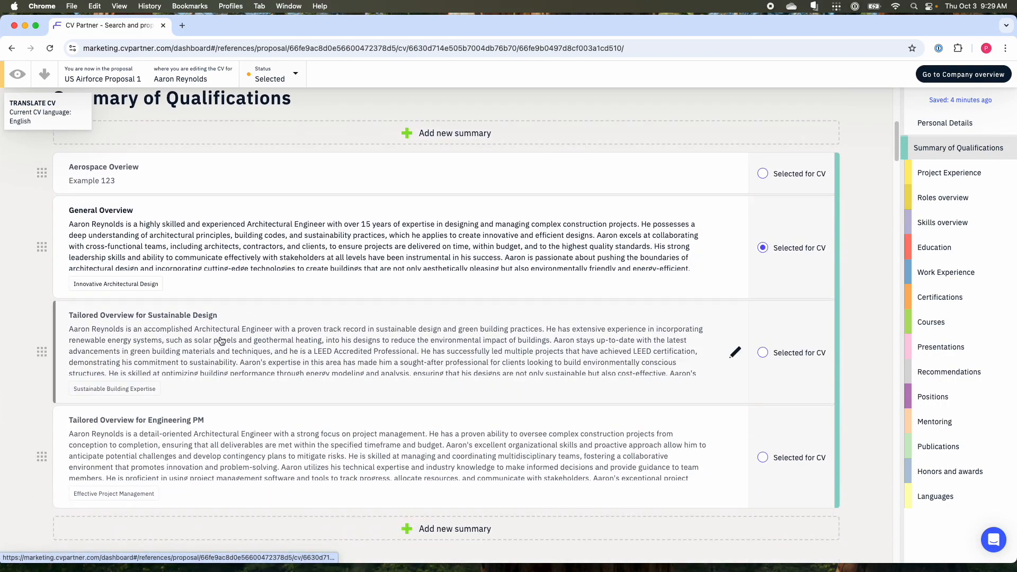
scroll(167, 392, down, 2)
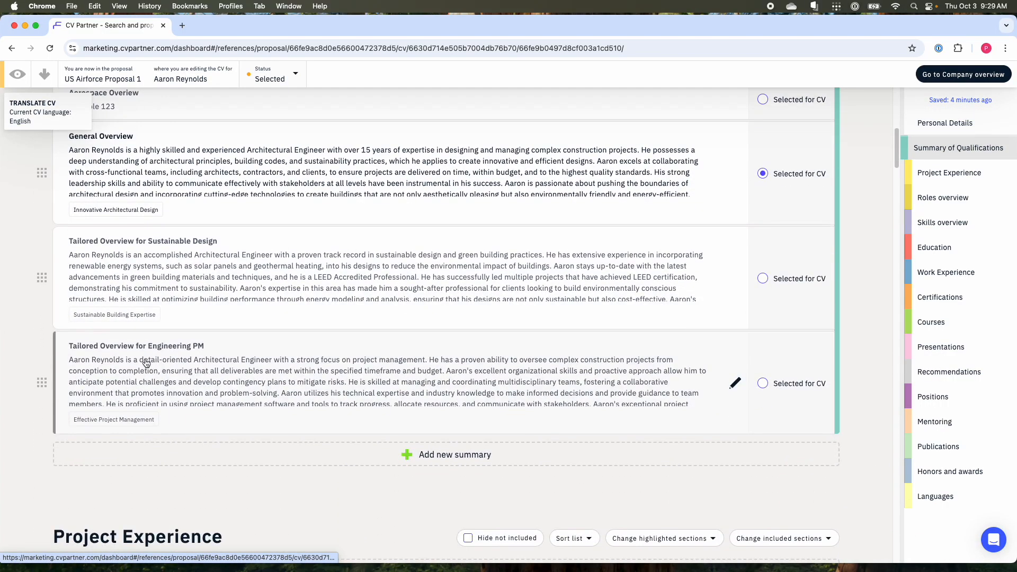
click(762, 383)
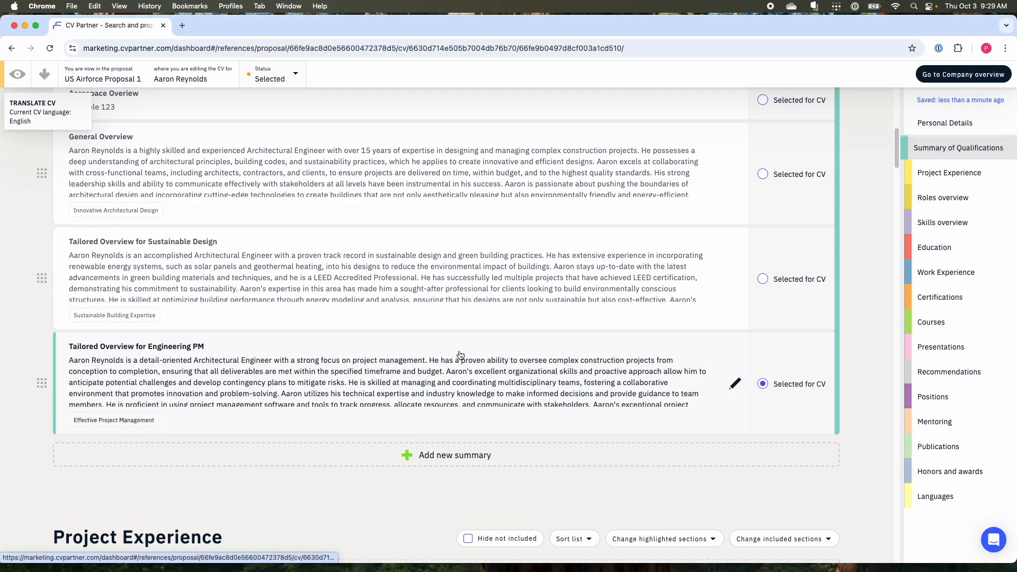
scroll(462, 347, up, 2)
scroll(252, 290, up, 1)
scroll(230, 313, down, 3)
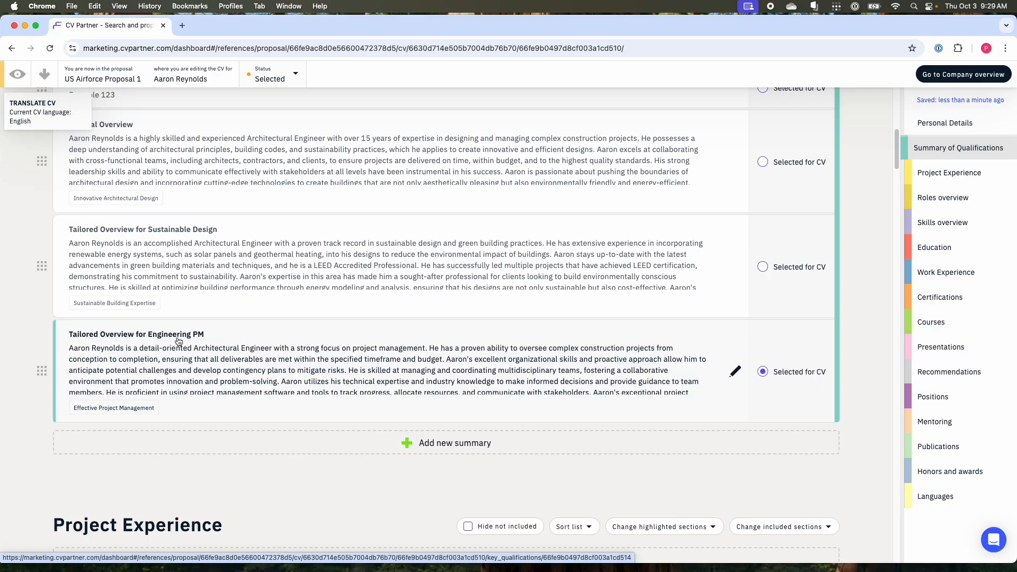
scroll(272, 360, down, 1)
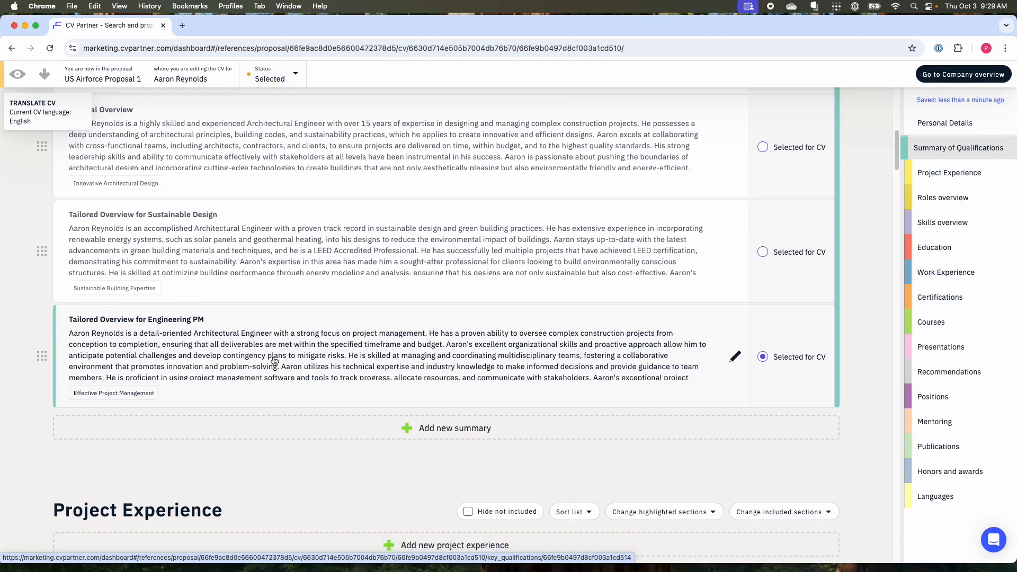
Exclude all project experience from the CV and include only the sections with the role Project Manager
scroll(257, 296, down, 5)
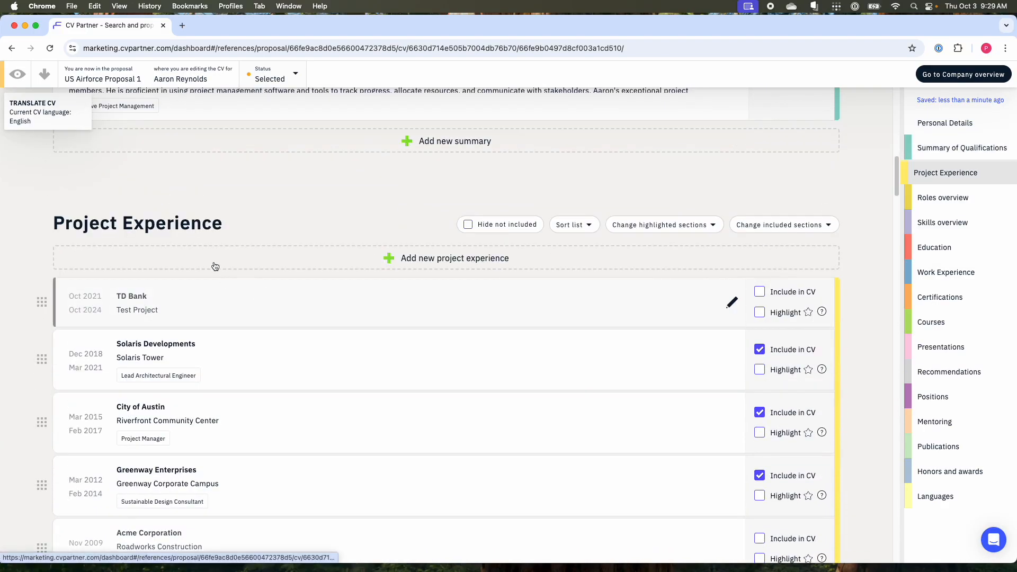
scroll(317, 324, down, 3)
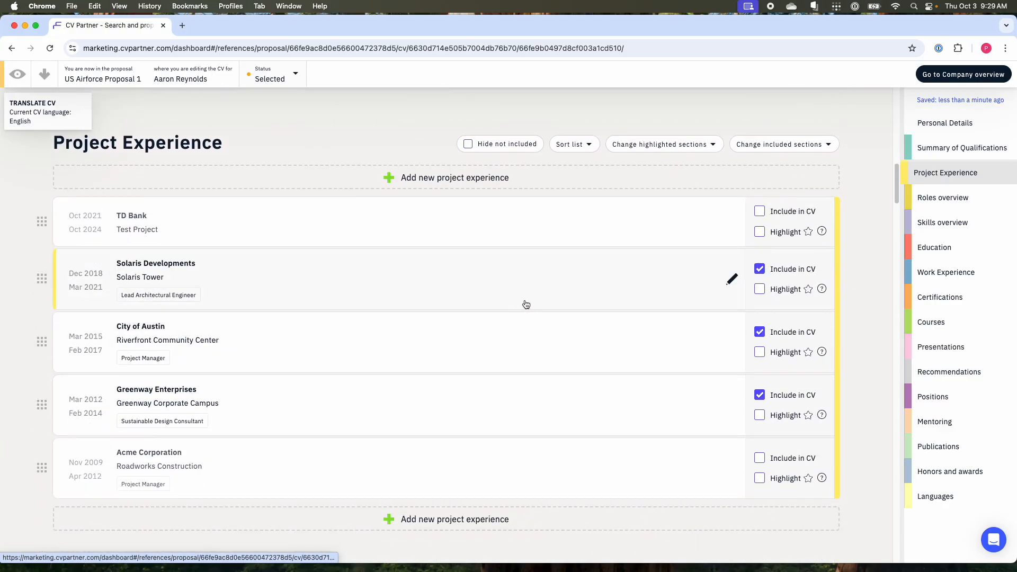
click(810, 148)
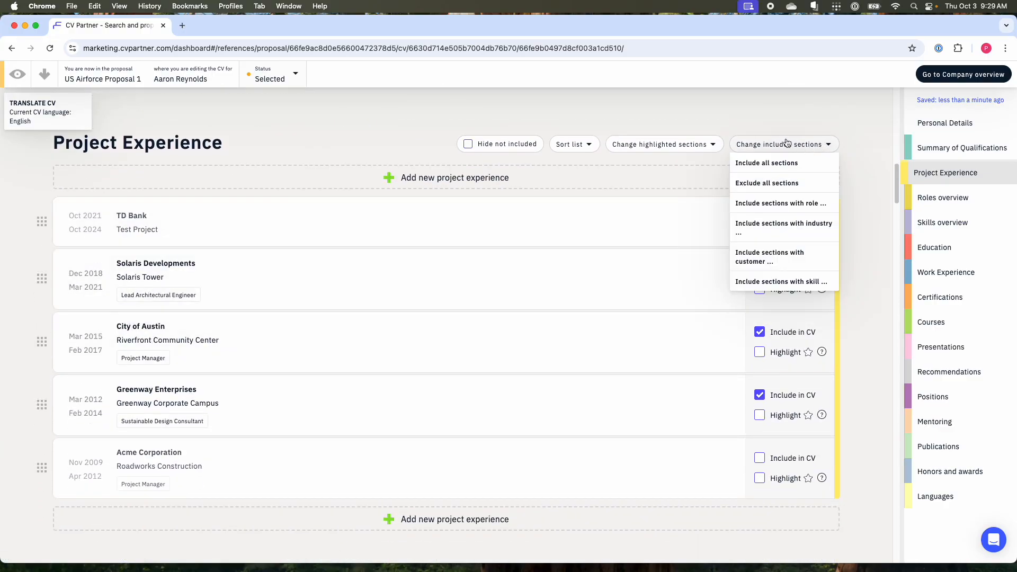
click(766, 185)
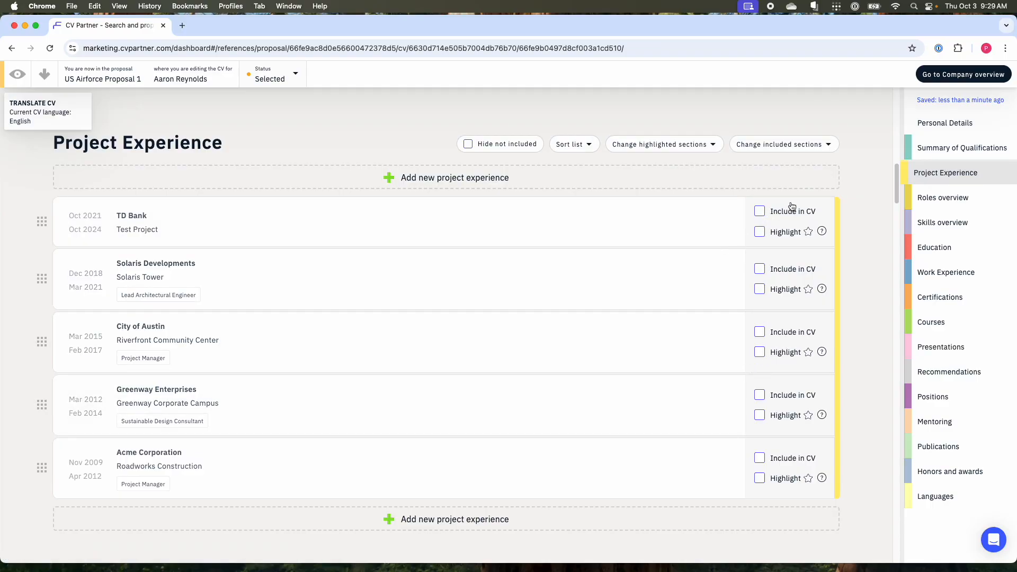
click(791, 148)
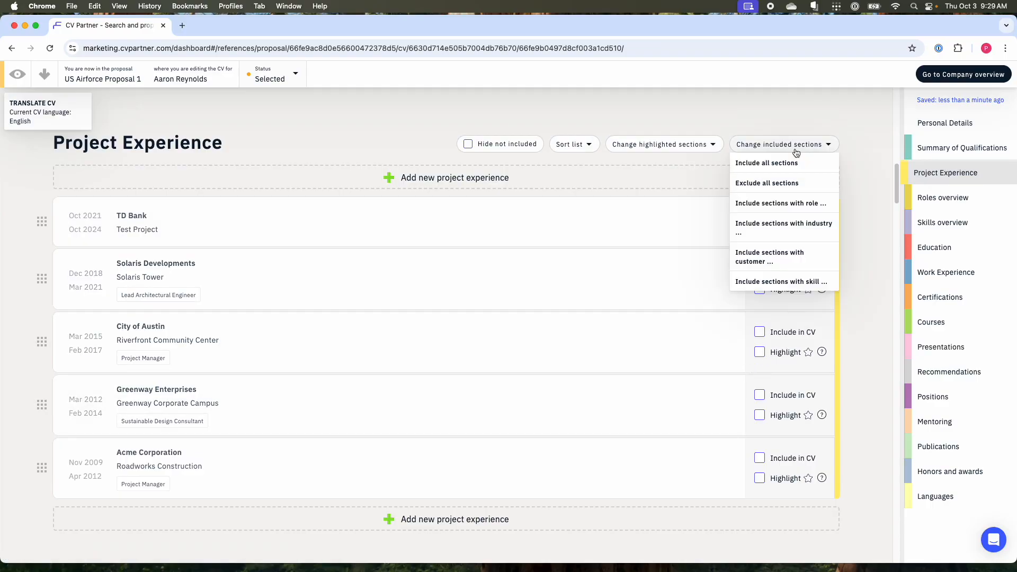
click(781, 206)
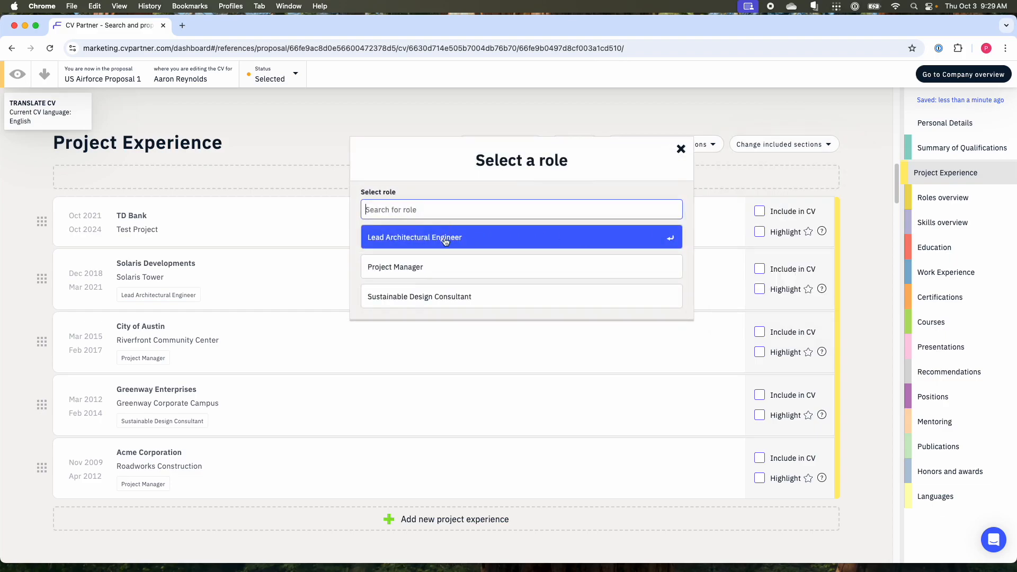
click(397, 267)
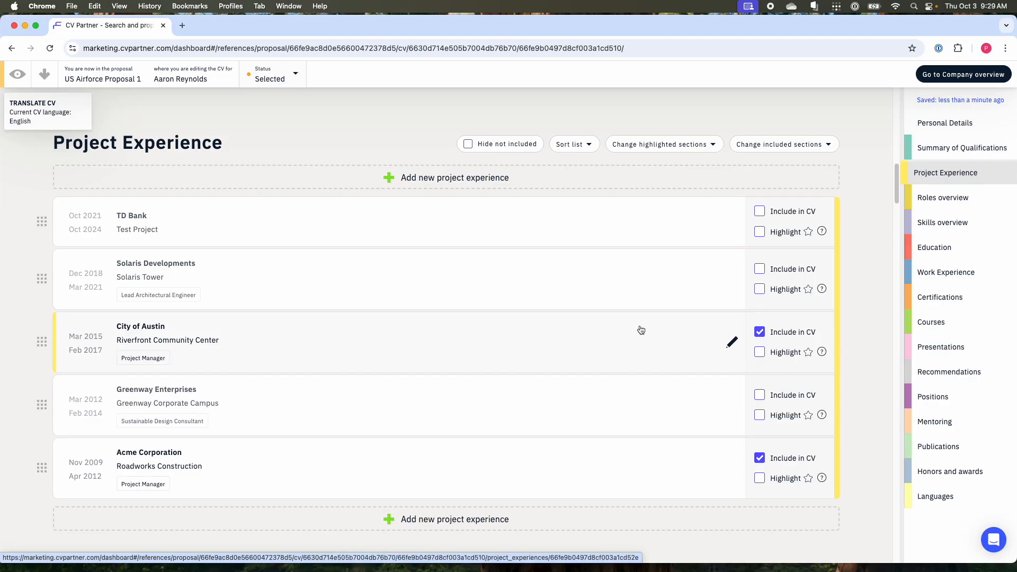
Review the CV's roles, skills, education and work experience sections and return to the company overview
scroll(683, 328, down, 2)
scroll(668, 305, down, 8)
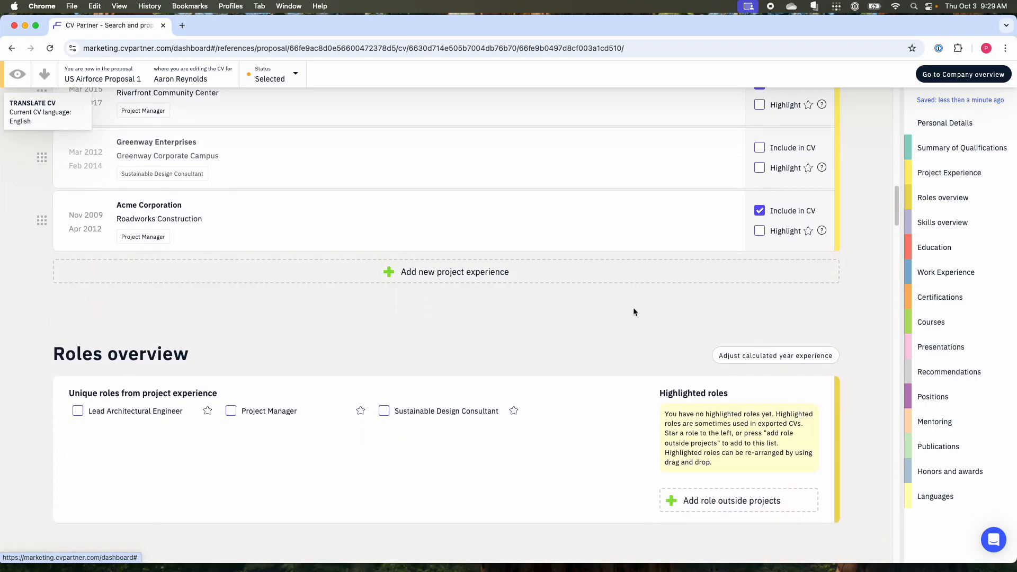
scroll(548, 301, down, 3)
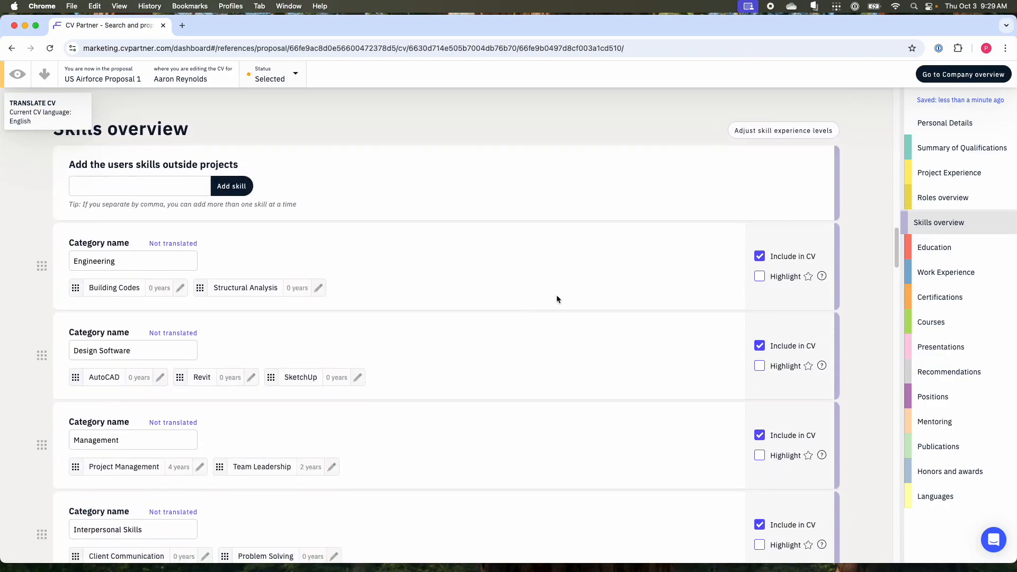
scroll(436, 318, down, 2)
scroll(453, 290, down, 5)
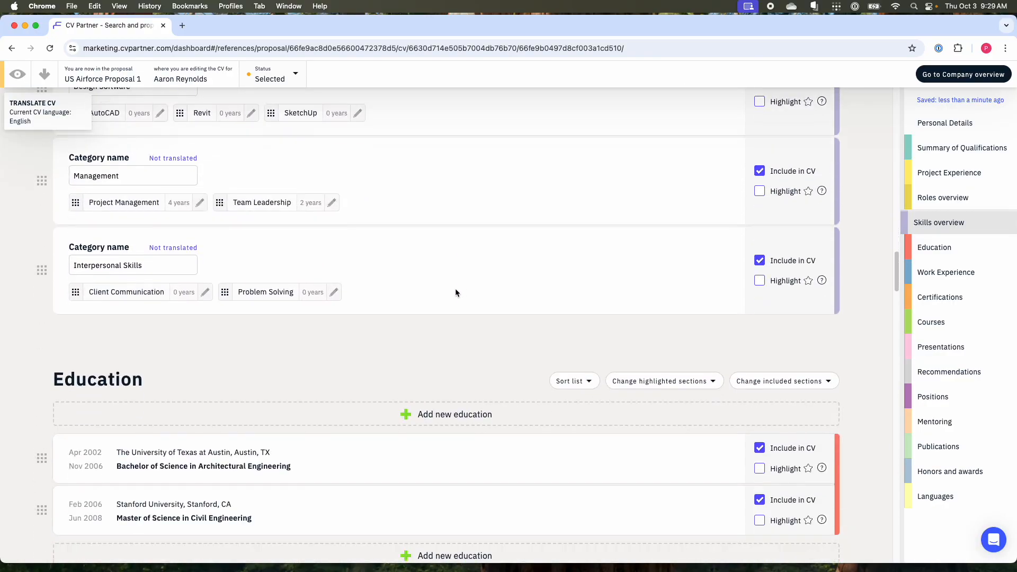
scroll(455, 291, down, 2)
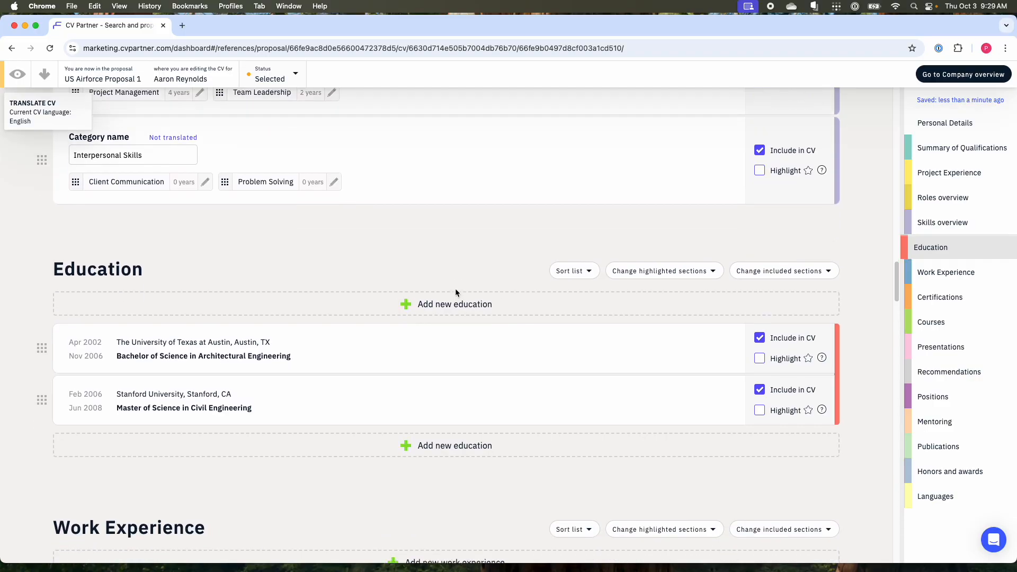
scroll(445, 260, down, 3)
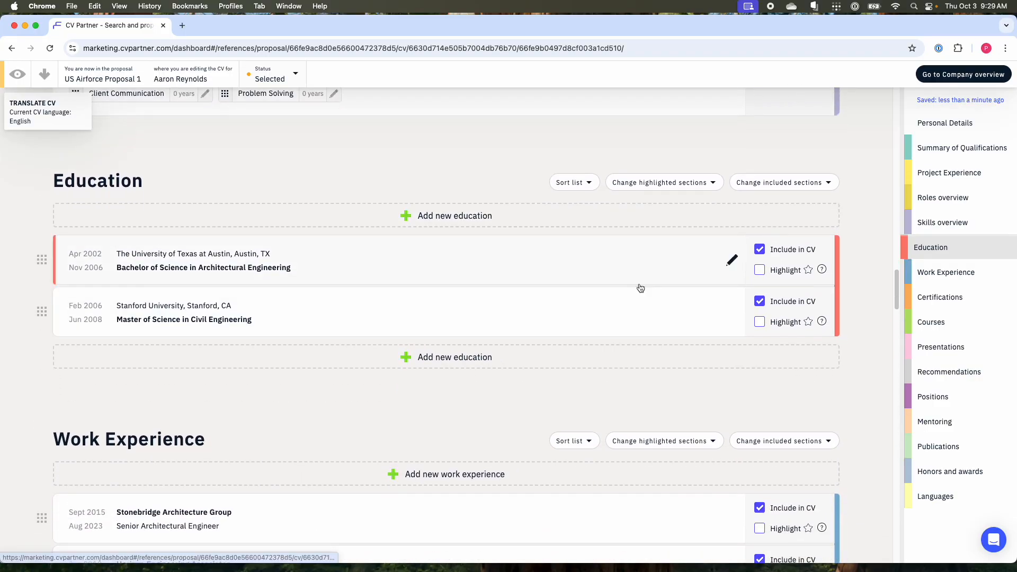
scroll(586, 288, down, 5)
scroll(569, 337, down, 5)
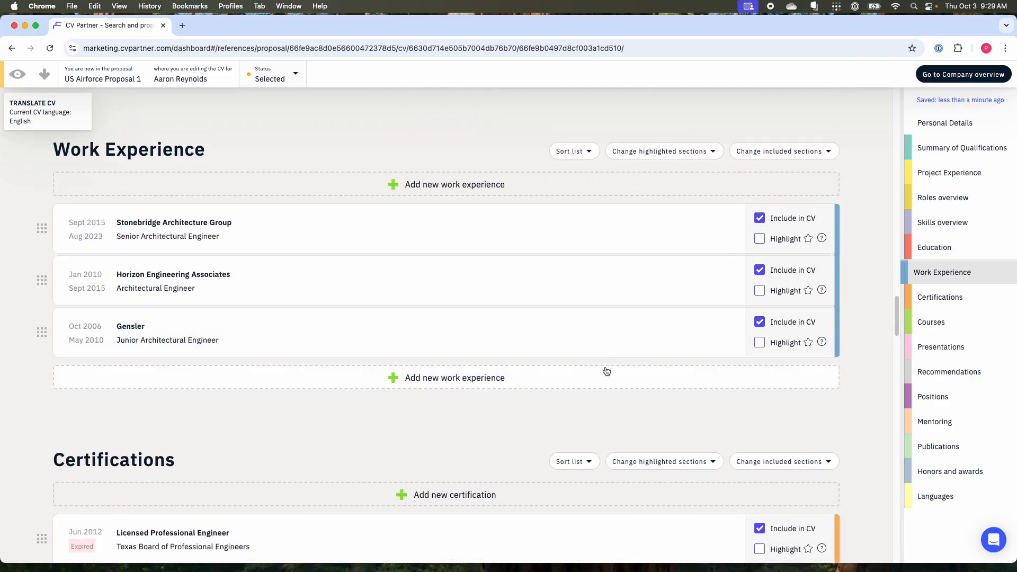
click(953, 81)
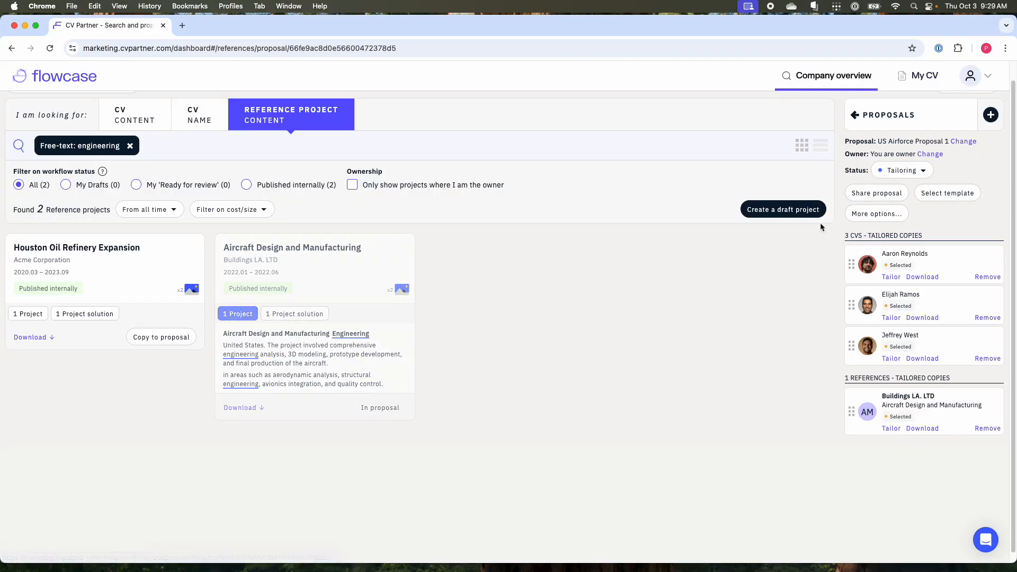
Tailor the second CV in the proposal by selecting only the summary "Tailored Overview for Mechanical Engineering" for it
click(891, 317)
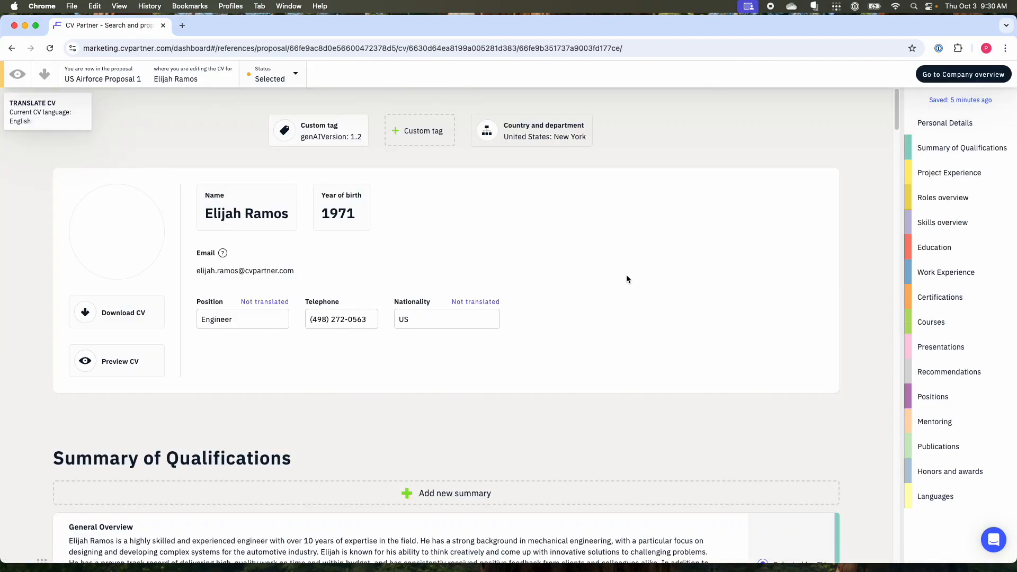
scroll(532, 218, down, 7)
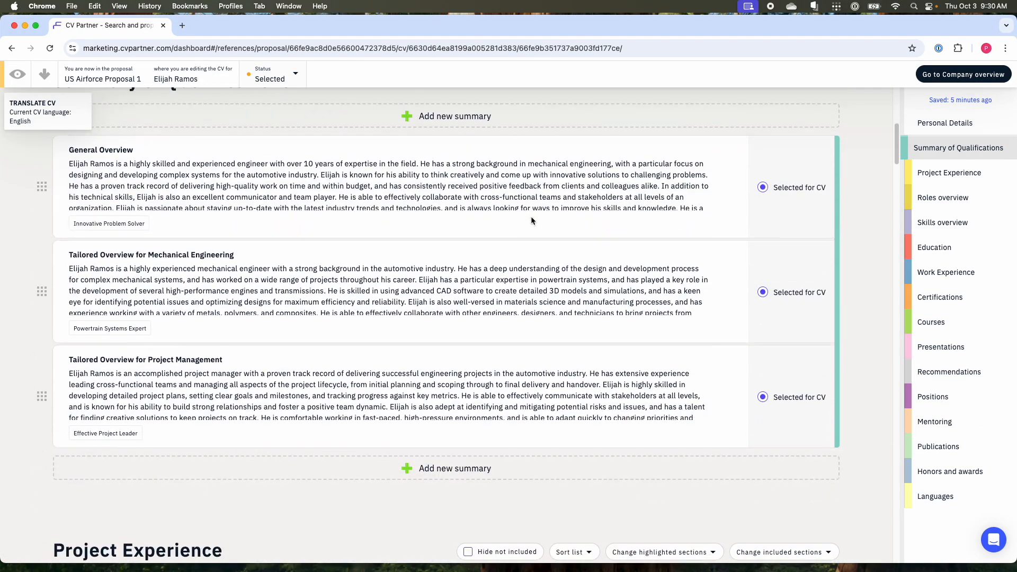
scroll(531, 217, down, 1)
click(760, 276)
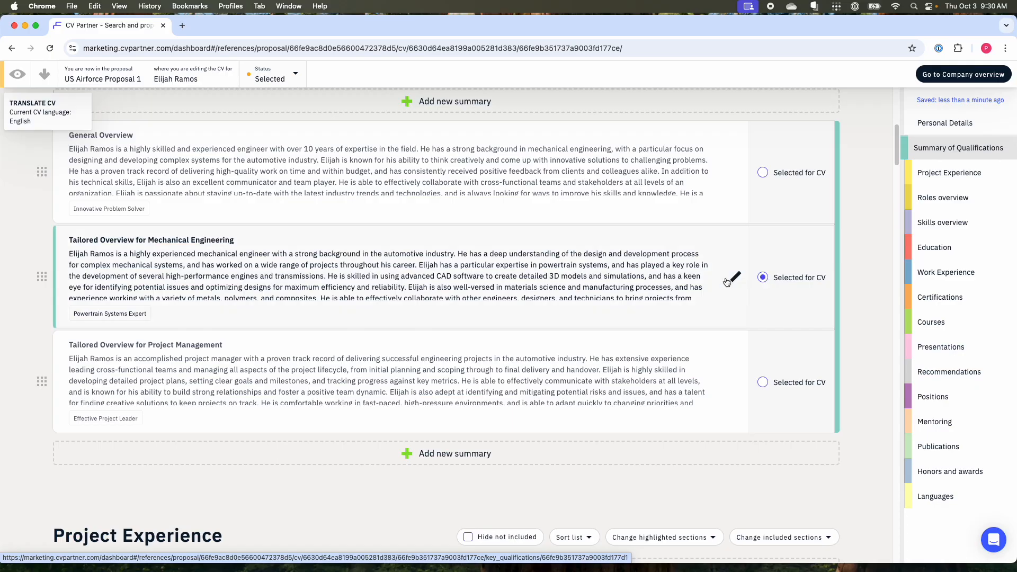
Exclude all project experience from this CV and include only the sections with the role Lead Mechanical Engineer
click(970, 179)
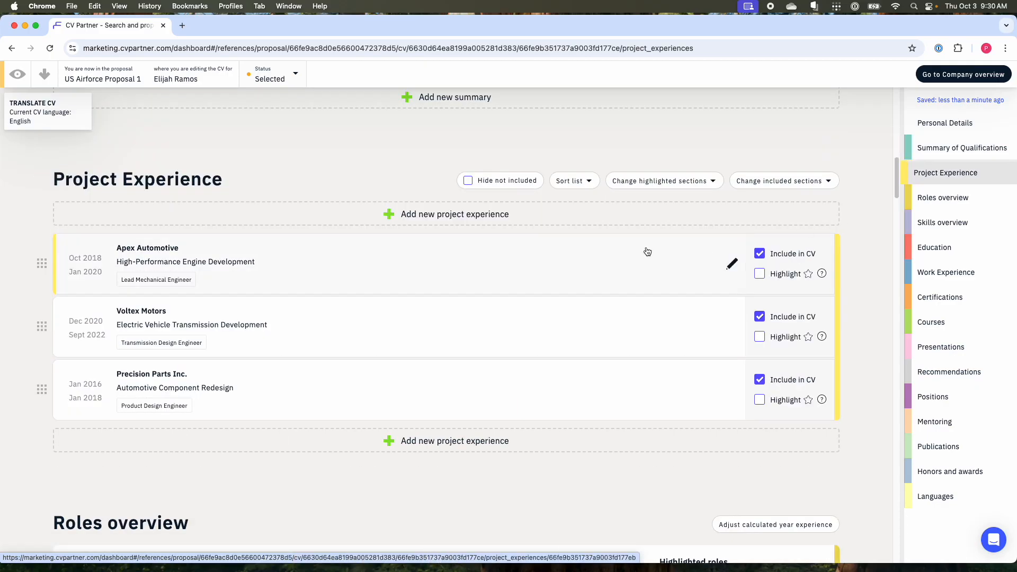
click(770, 183)
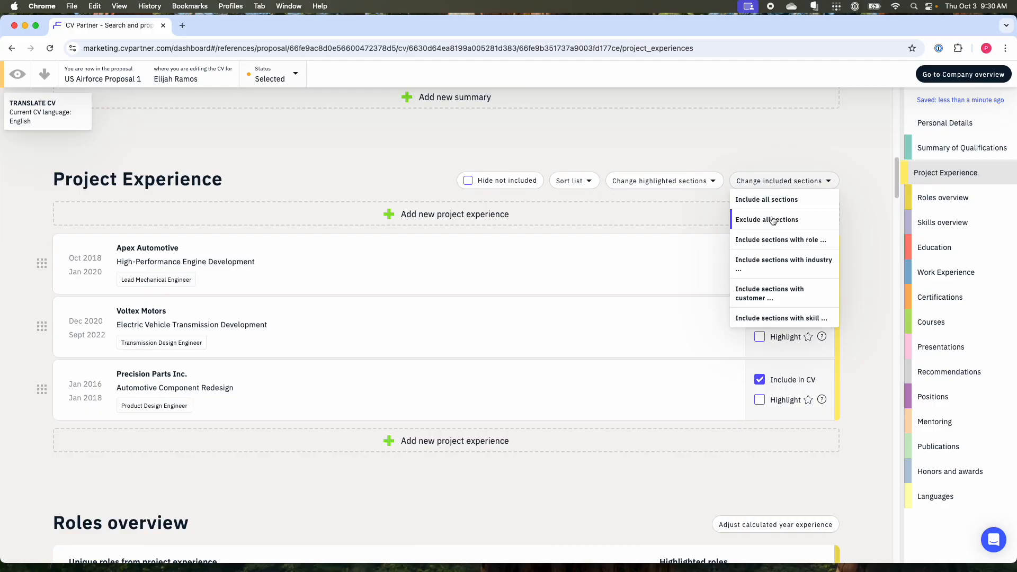
click(789, 182)
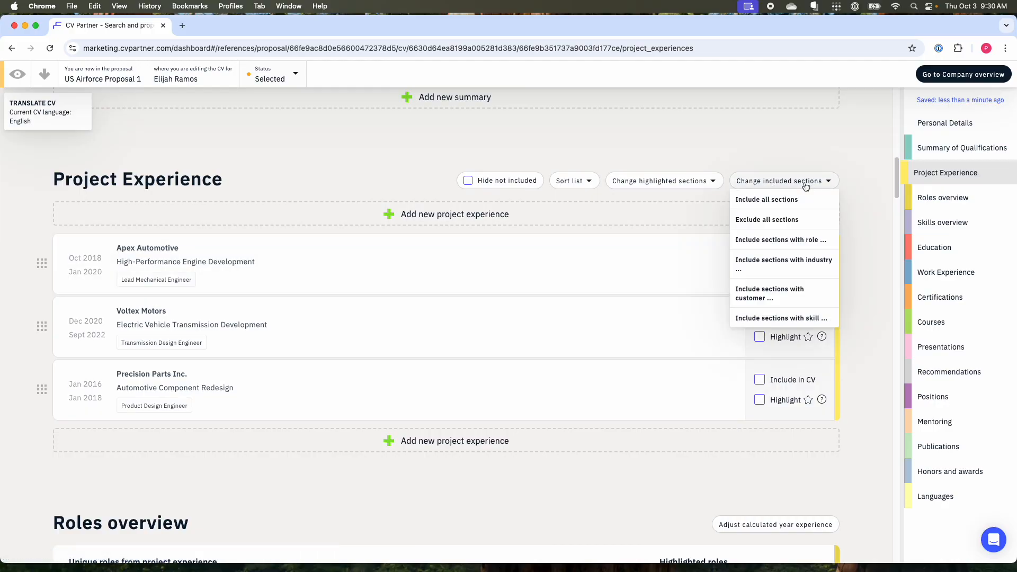
click(777, 241)
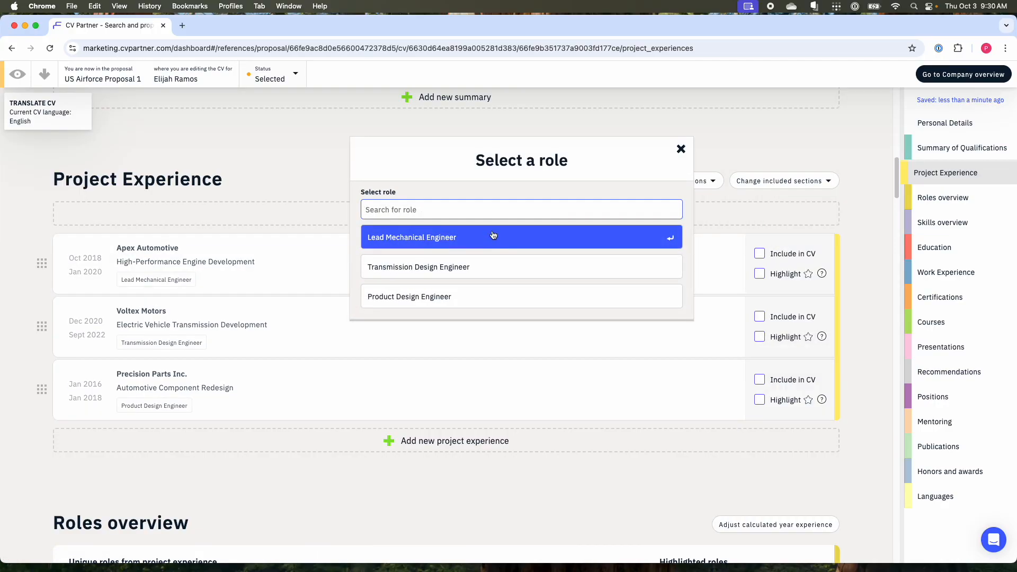
click(428, 239)
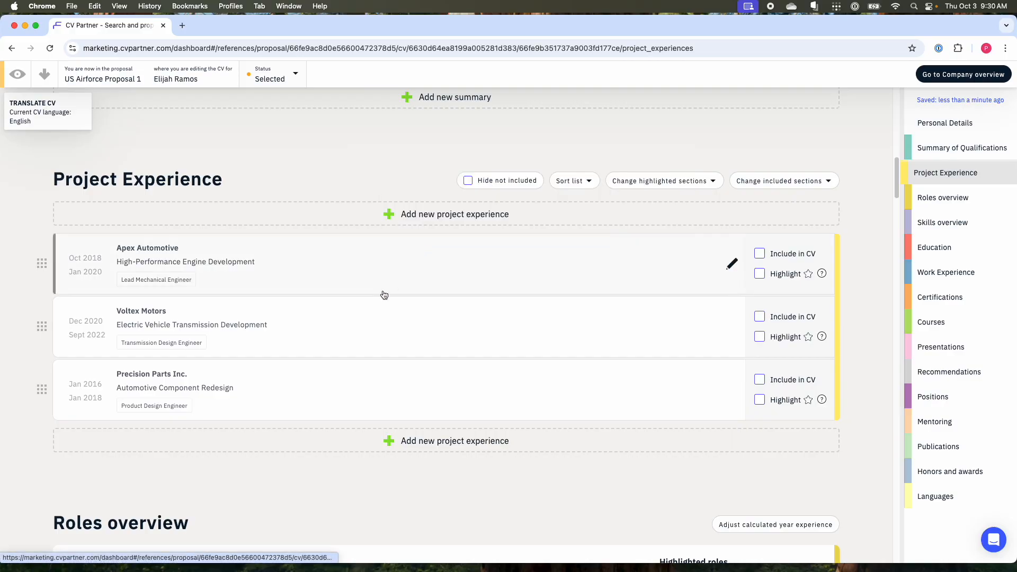